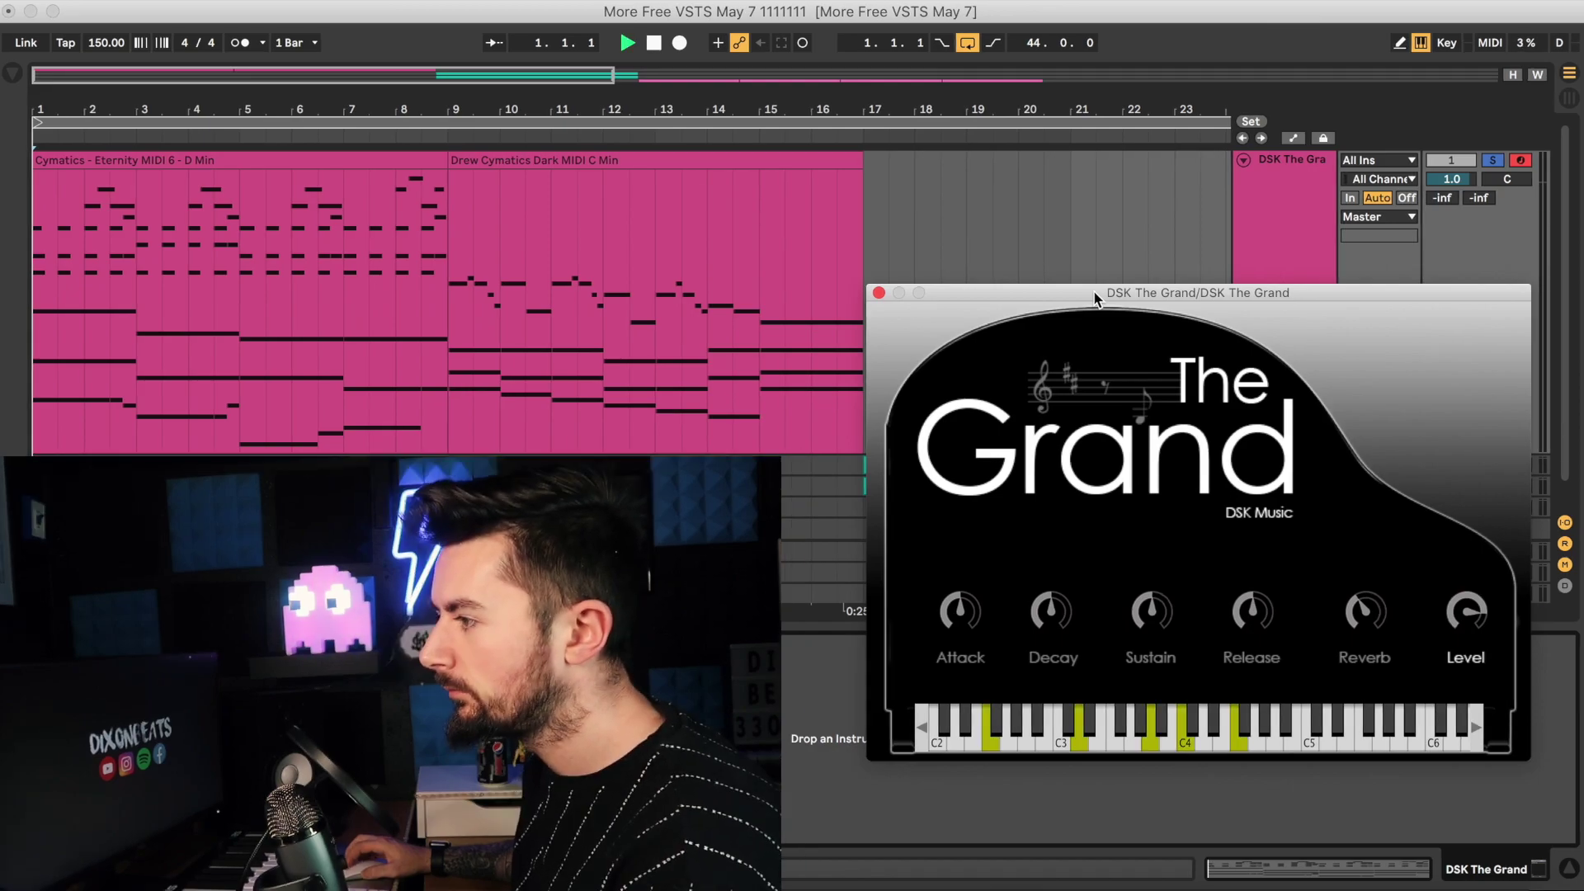
Play the pink MIDI clips through The Grand piano for about half a minute, then stop.
key(space)
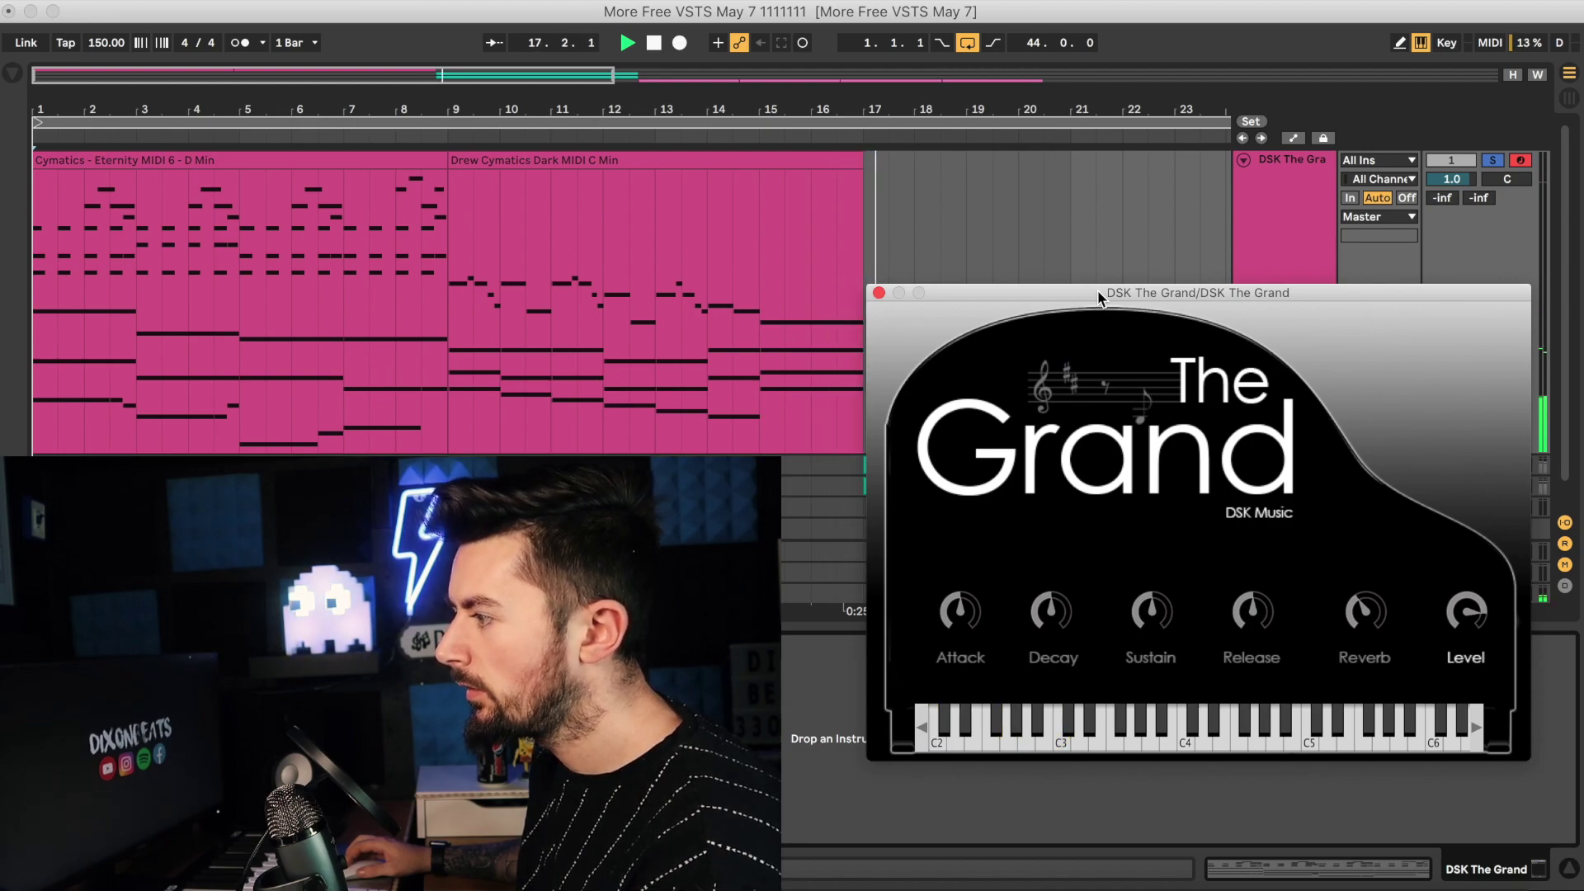
key(space)
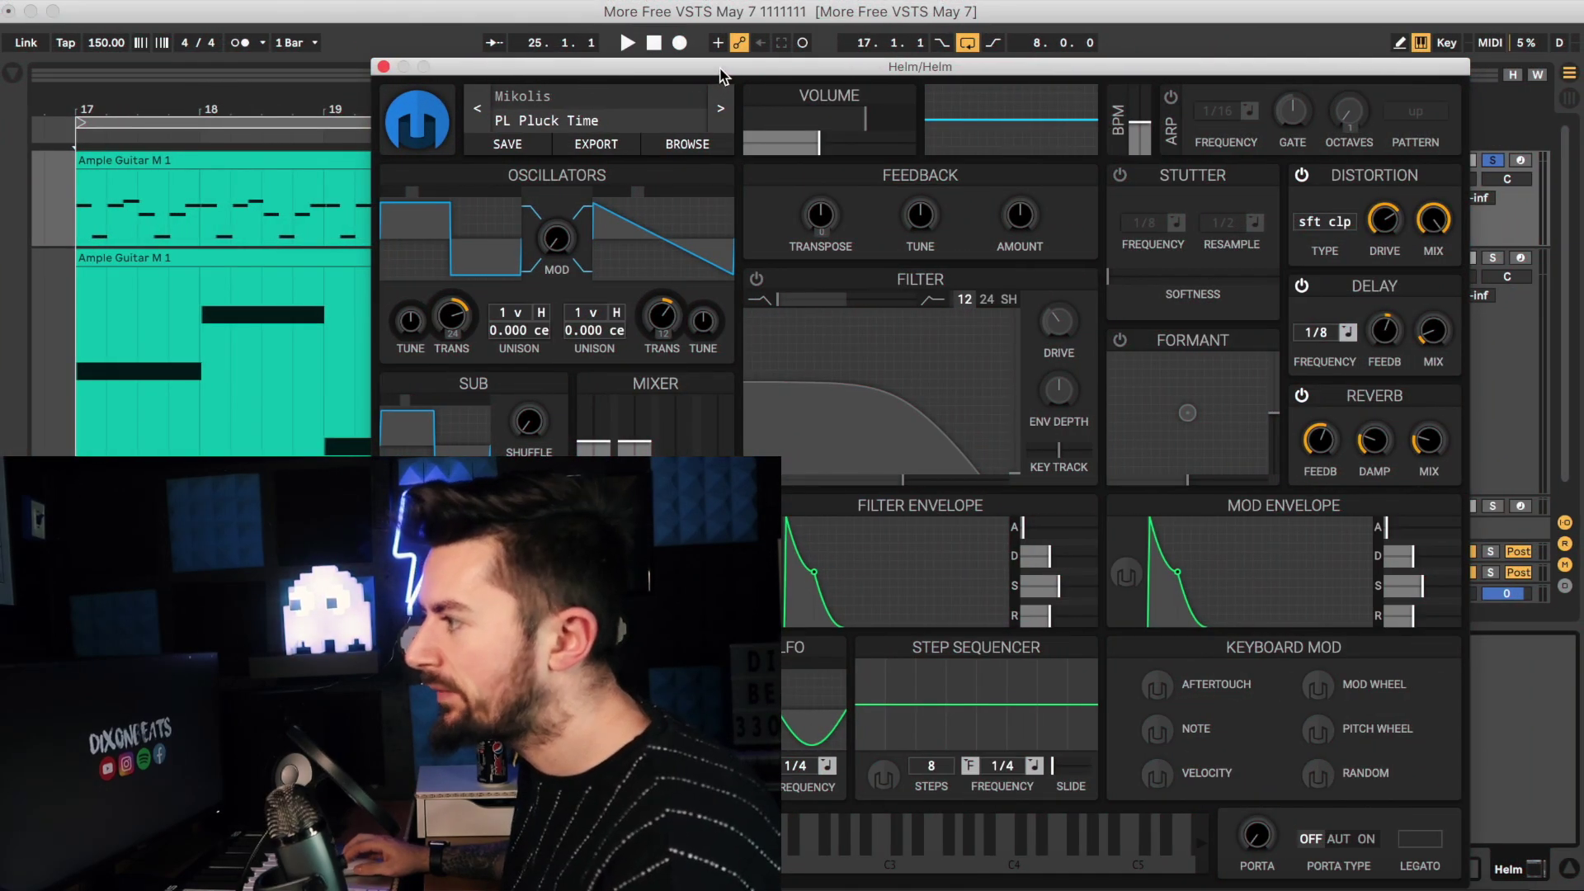
Nudge Helm right and browse its User Patches, Old Factory Presets, then Factory Presets.
drag(720, 73, 746, 73)
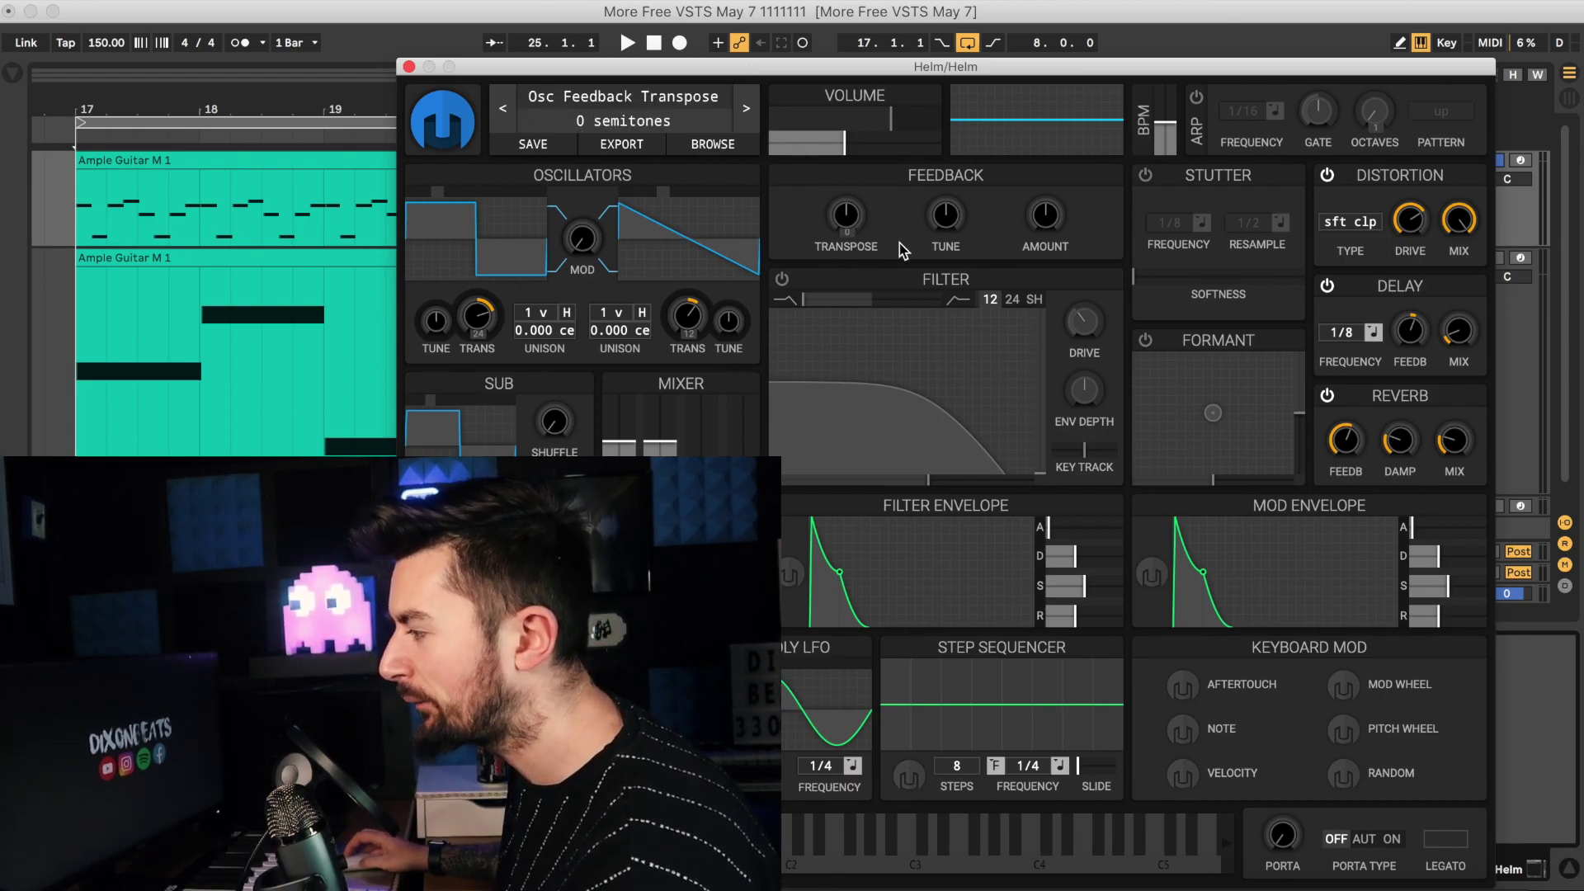
mouse_move(820, 215)
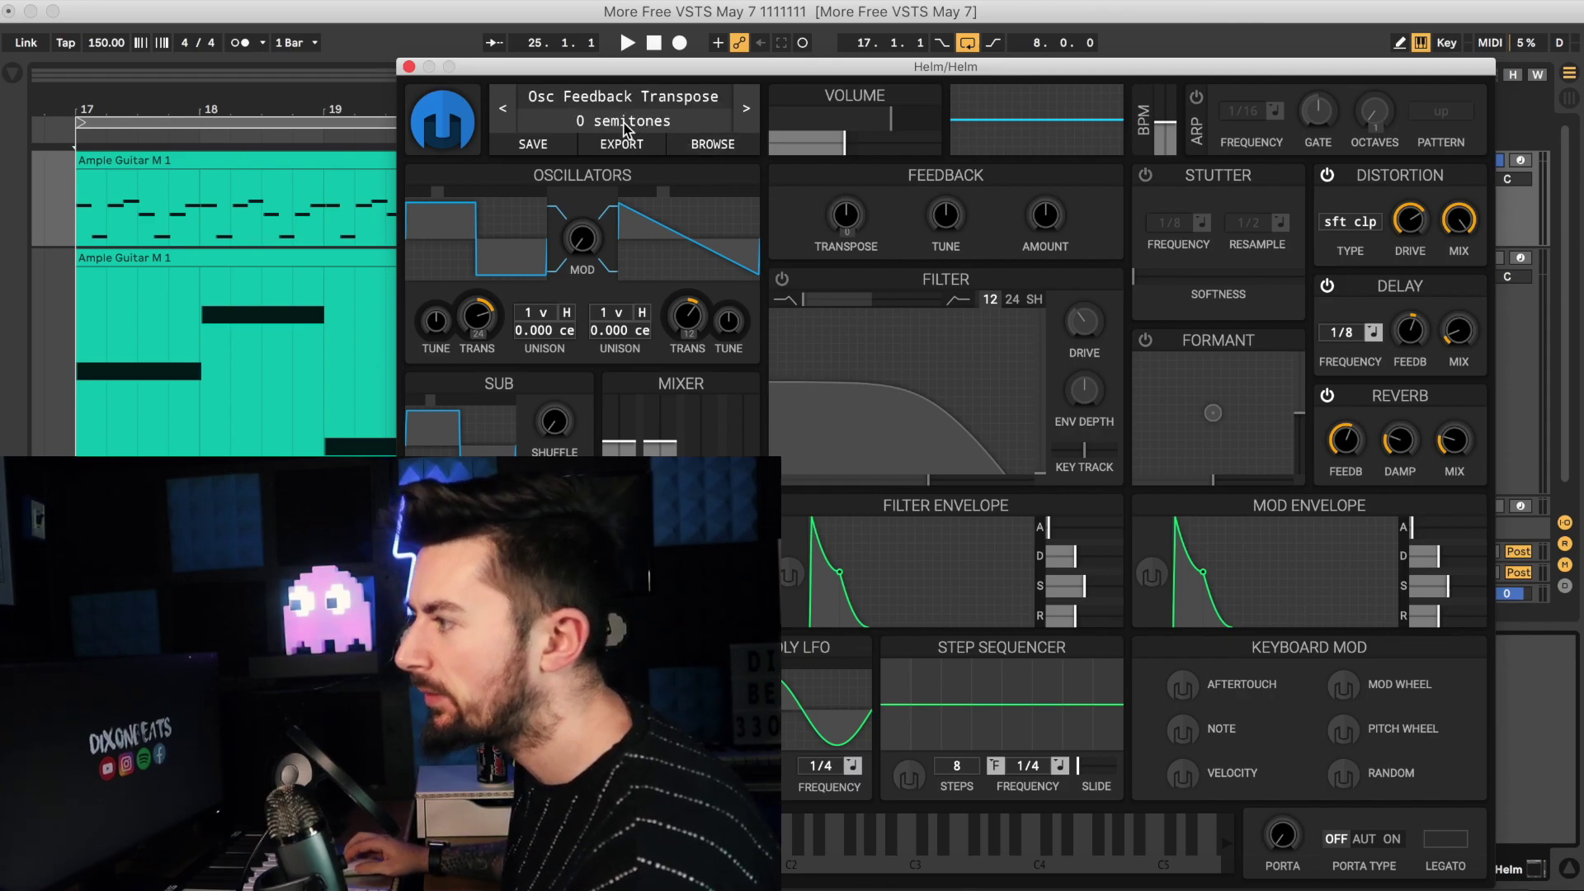
click(621, 104)
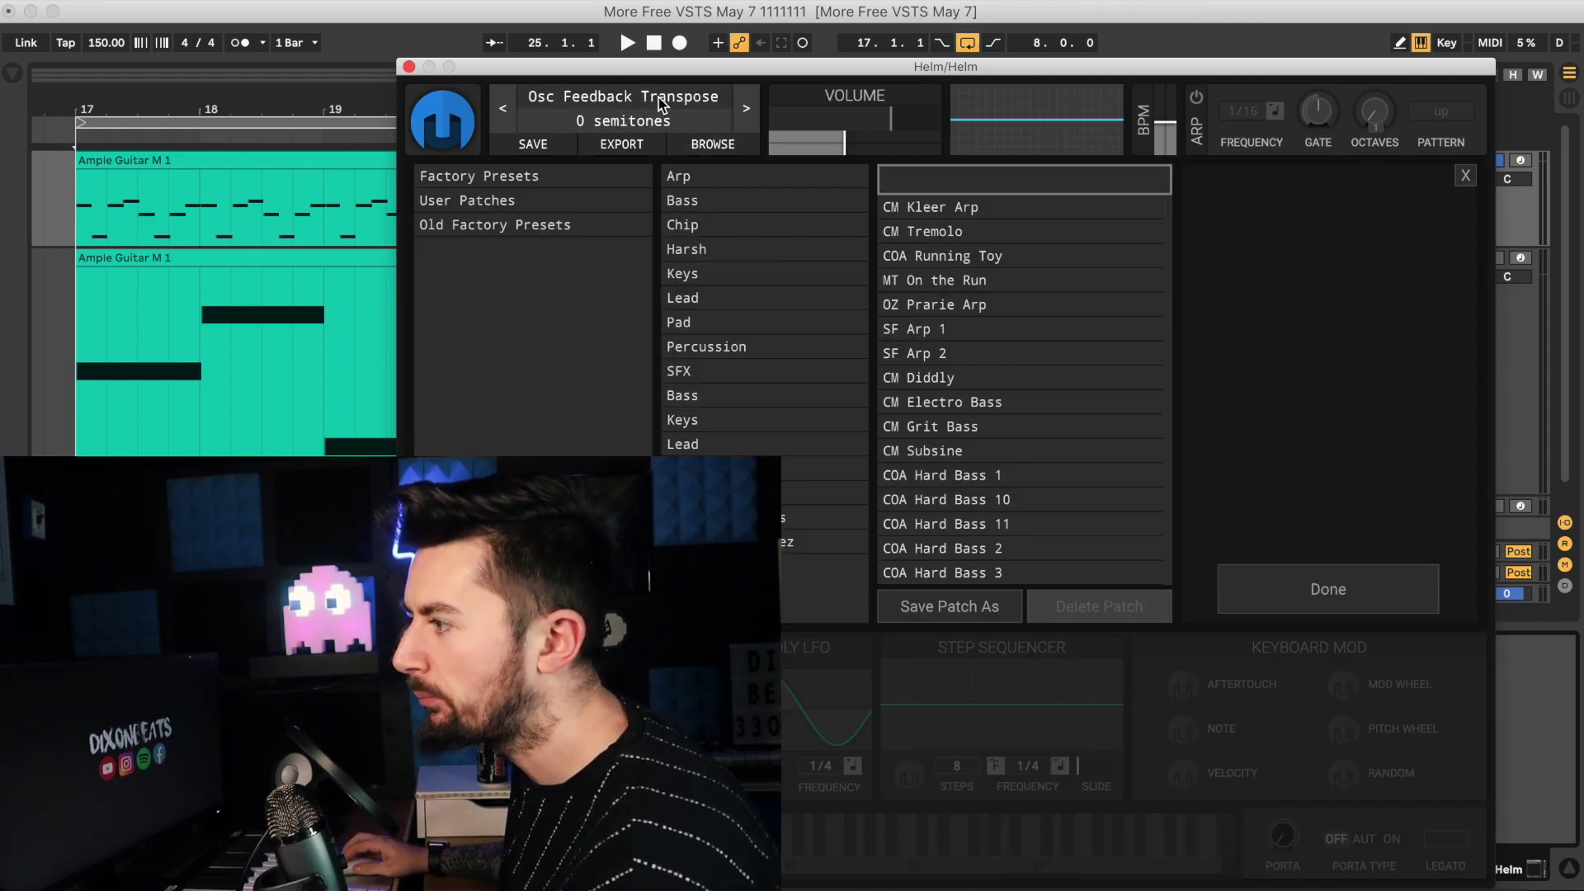
click(559, 200)
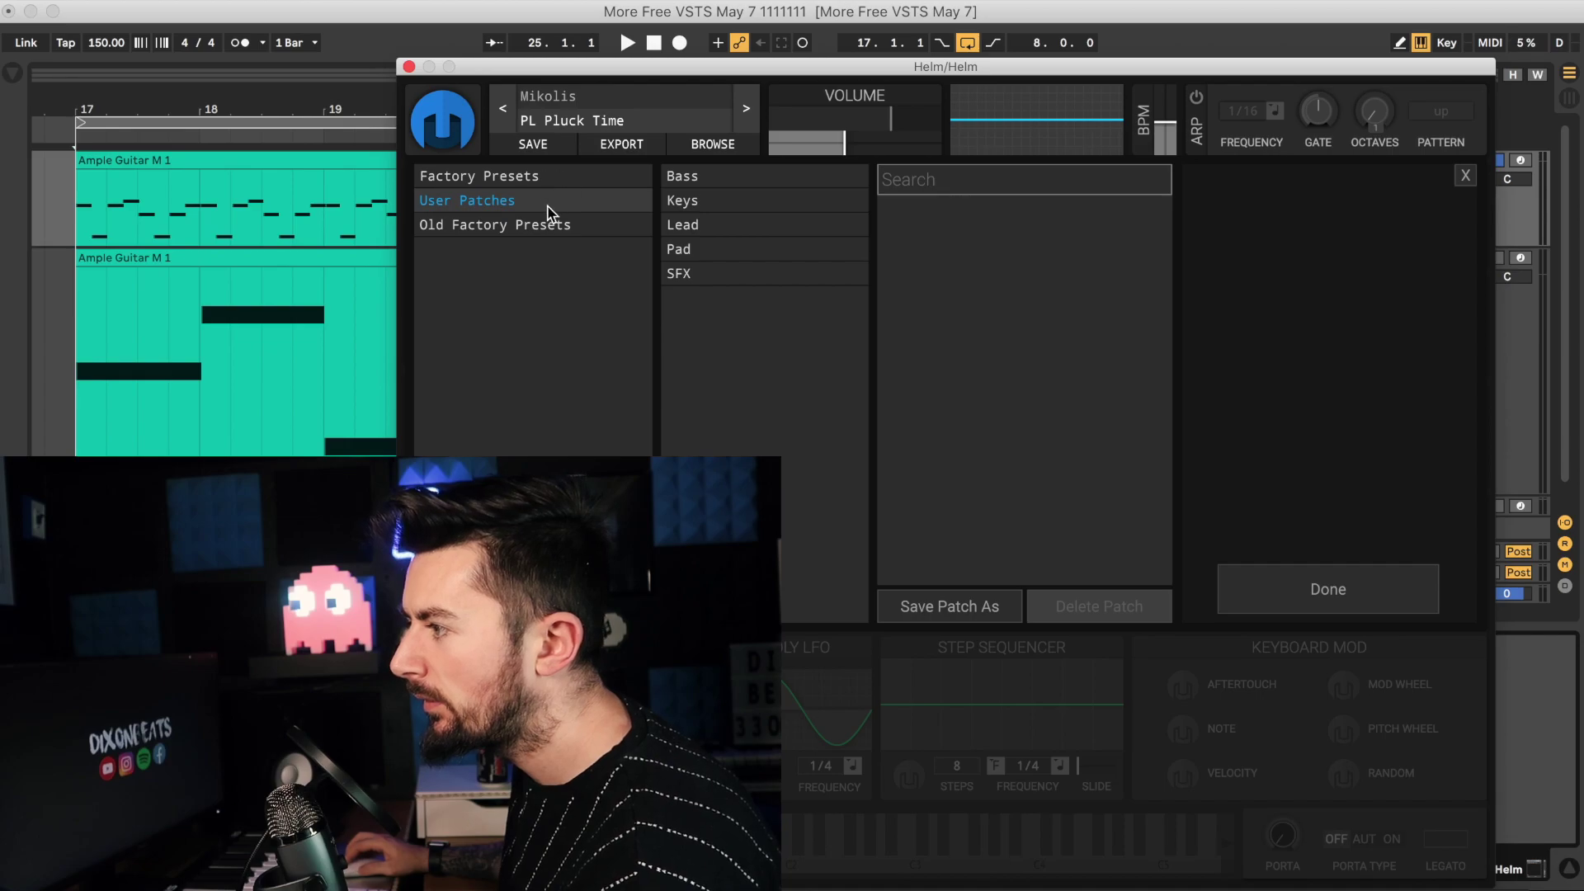
click(541, 226)
click(545, 177)
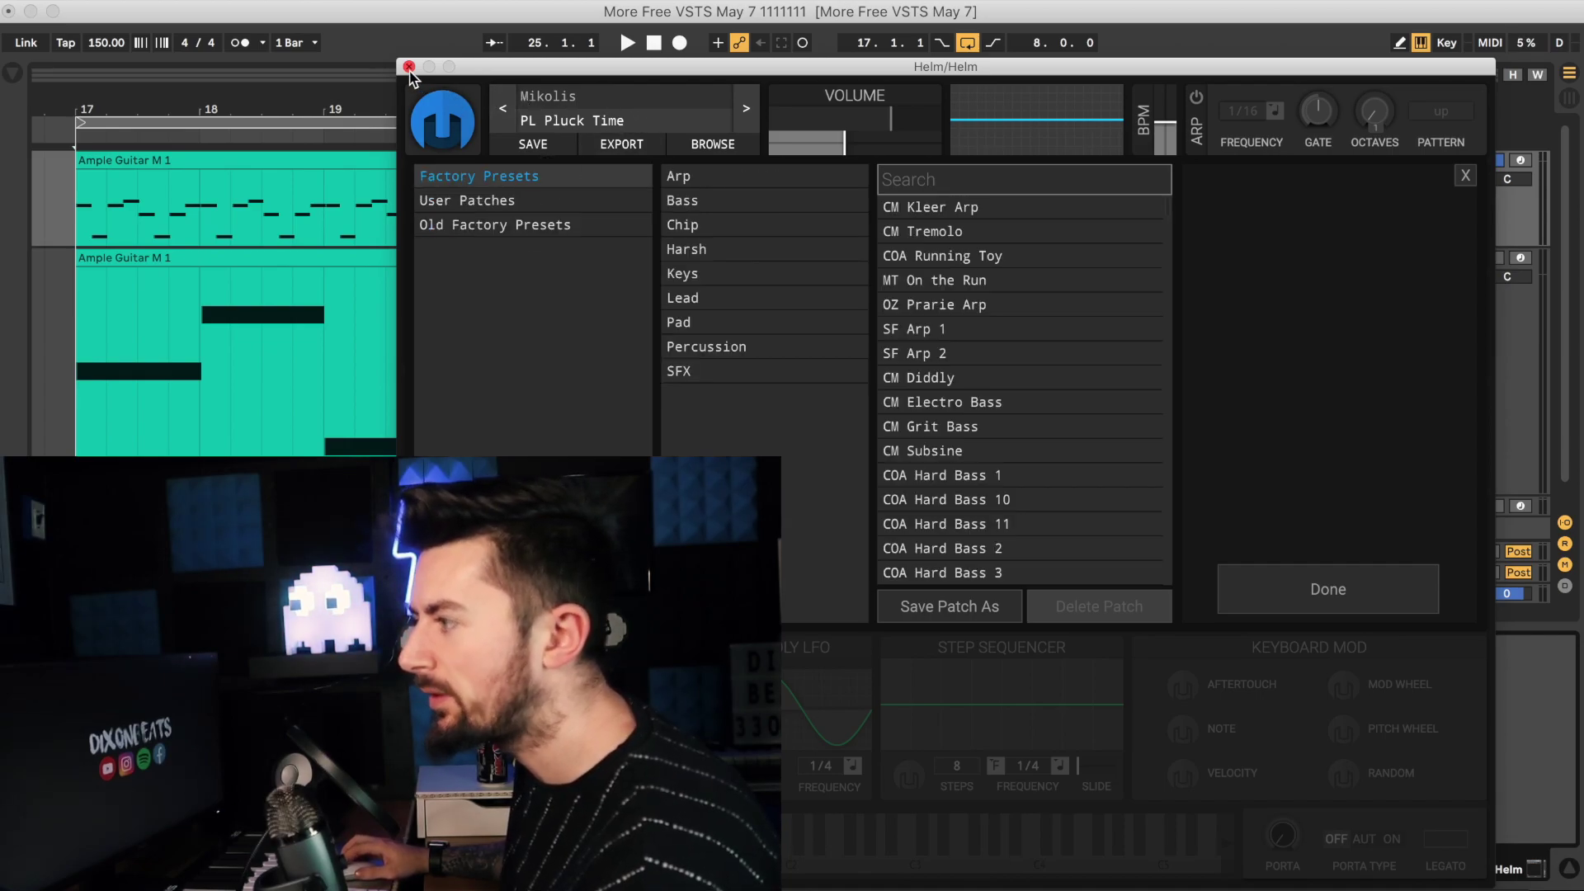
Move Helm up-right to show its full synth panel, then stop the PL Pluck Time playback.
drag(410, 72, 552, 39)
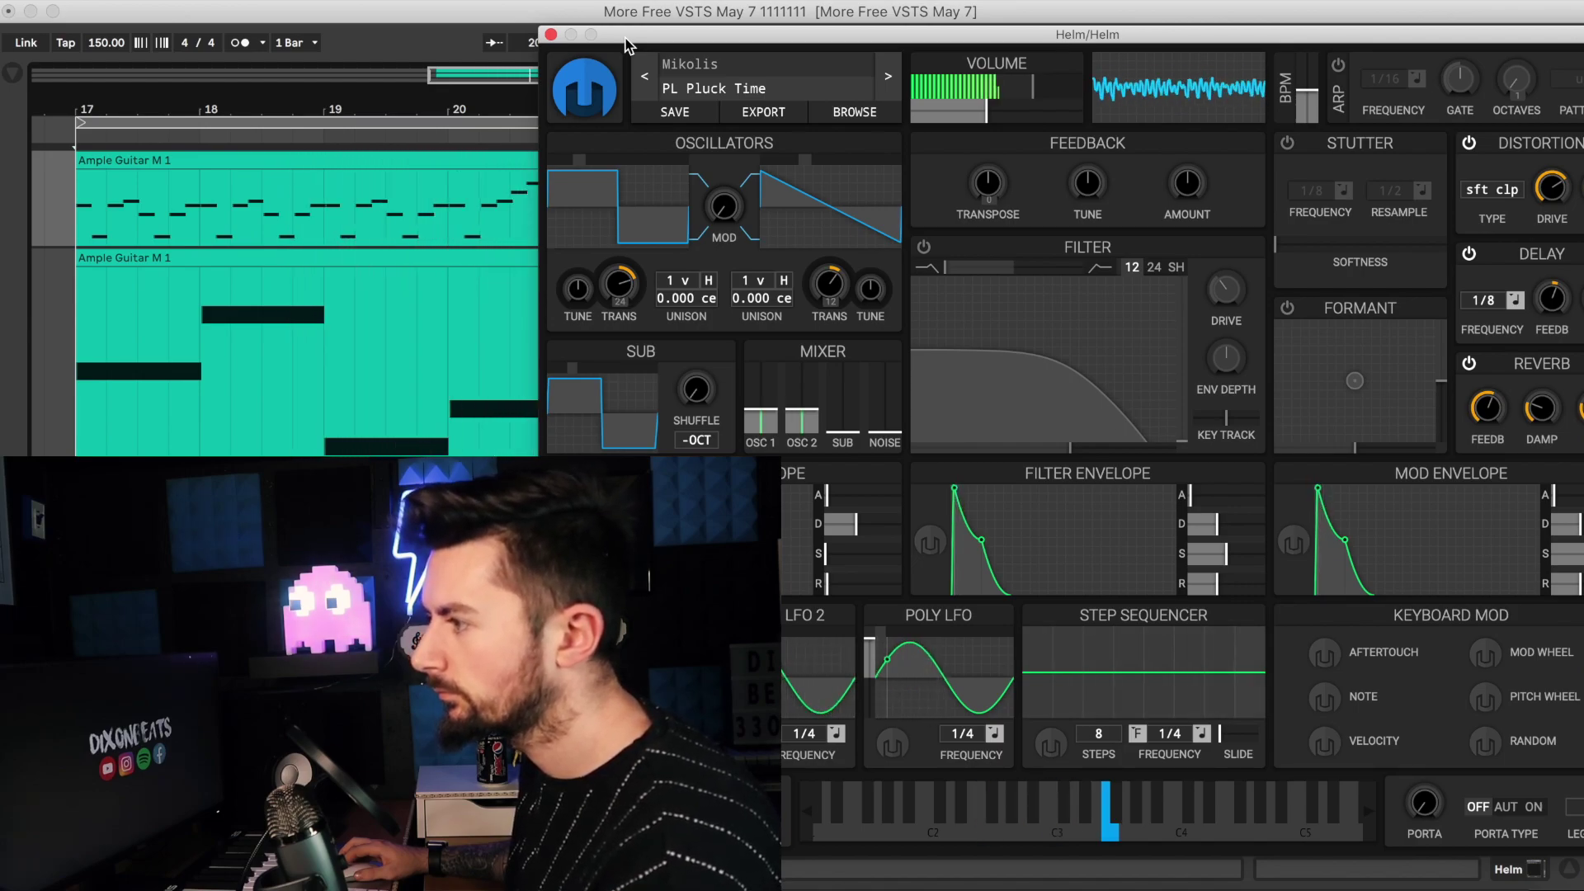
key(space)
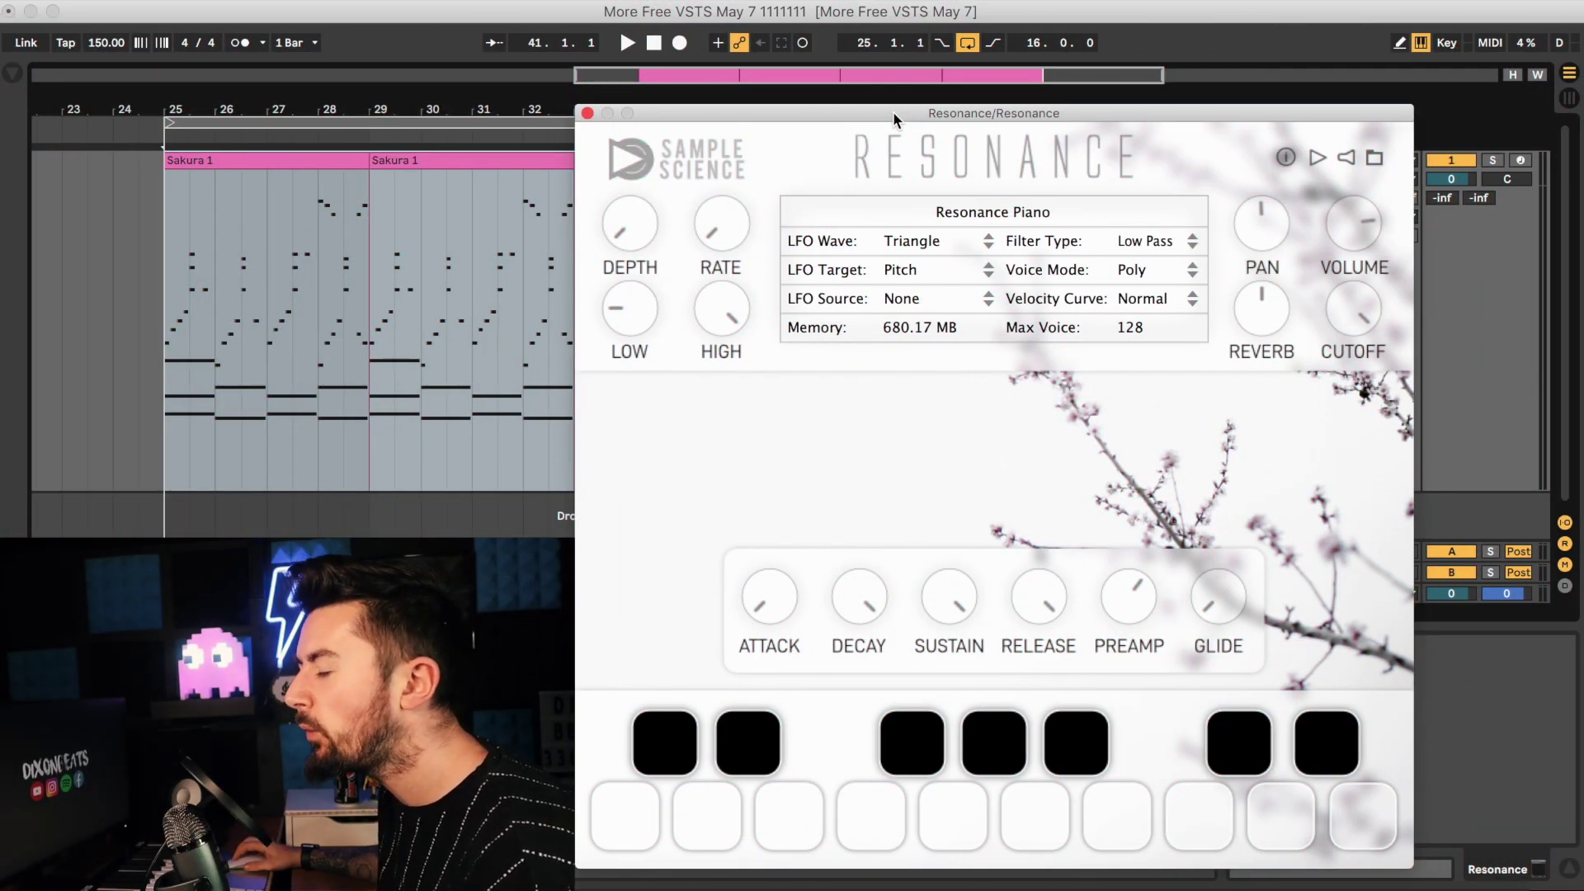
Check Resonance's LFO Target options without changing them, then play and stop the Sakura clips.
click(911, 270)
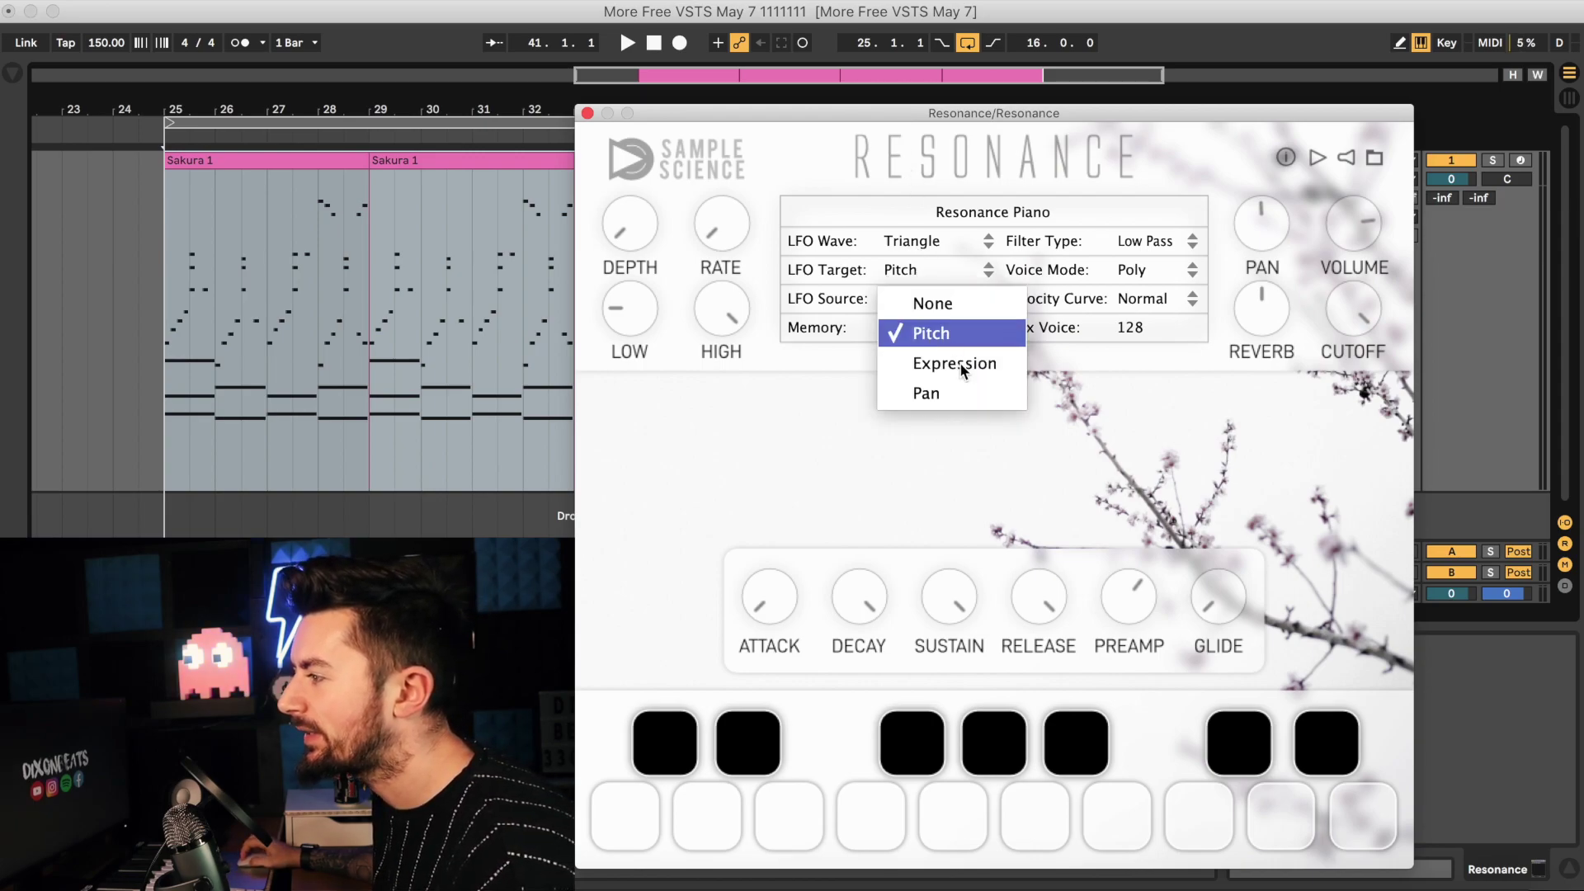
click(1161, 451)
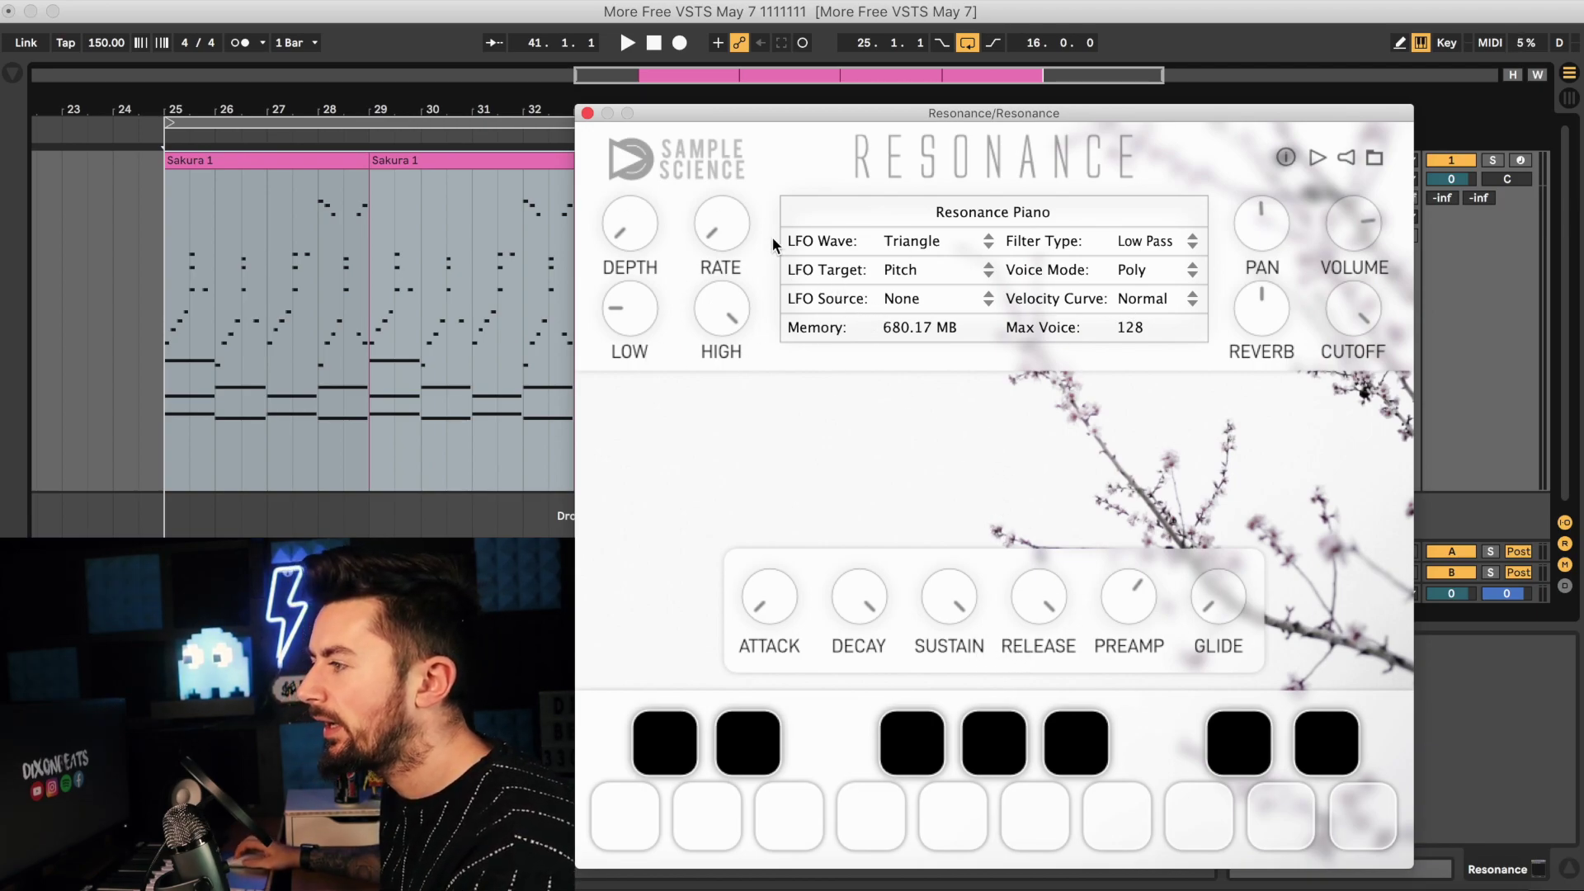
key(space)
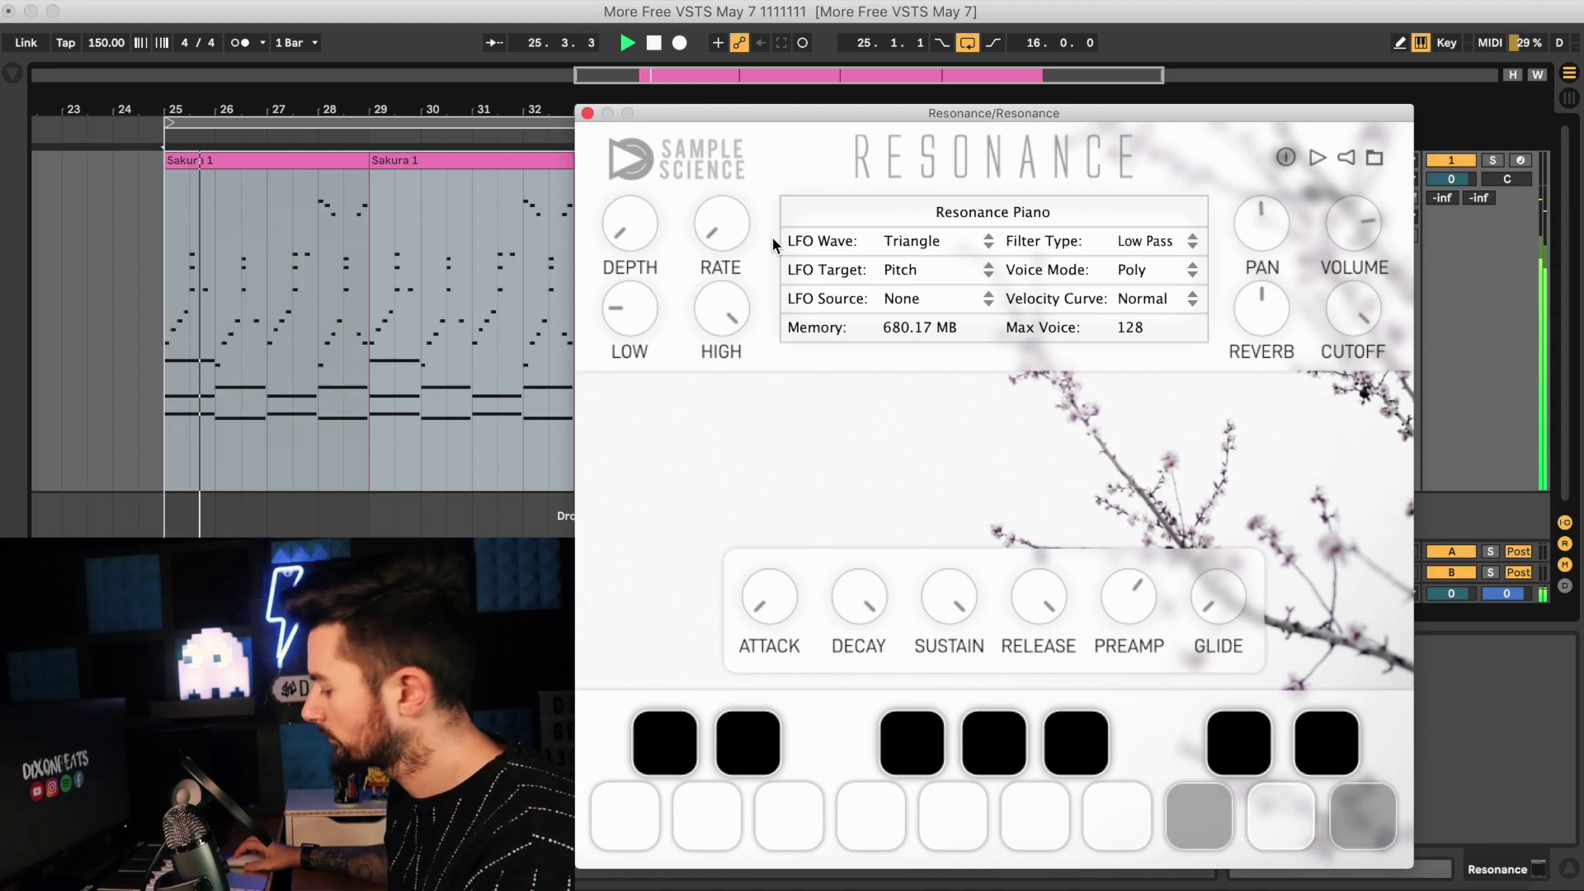
key(space)
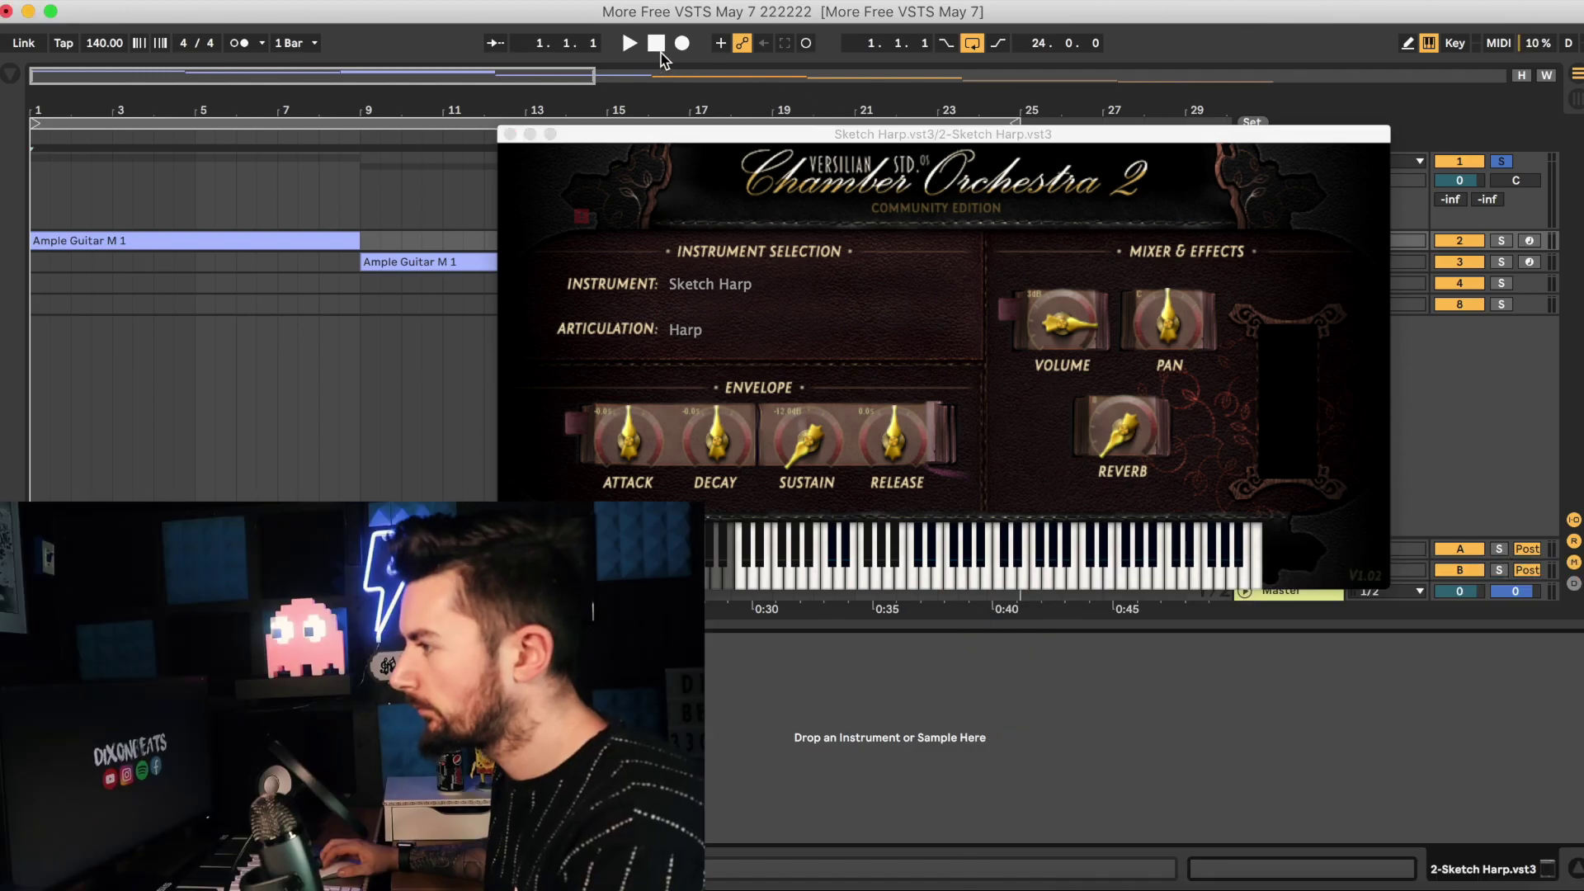
Start playback, move the Sketch Harp window right, and jump playback to bar 9.
click(629, 43)
drag(694, 138, 1229, 129)
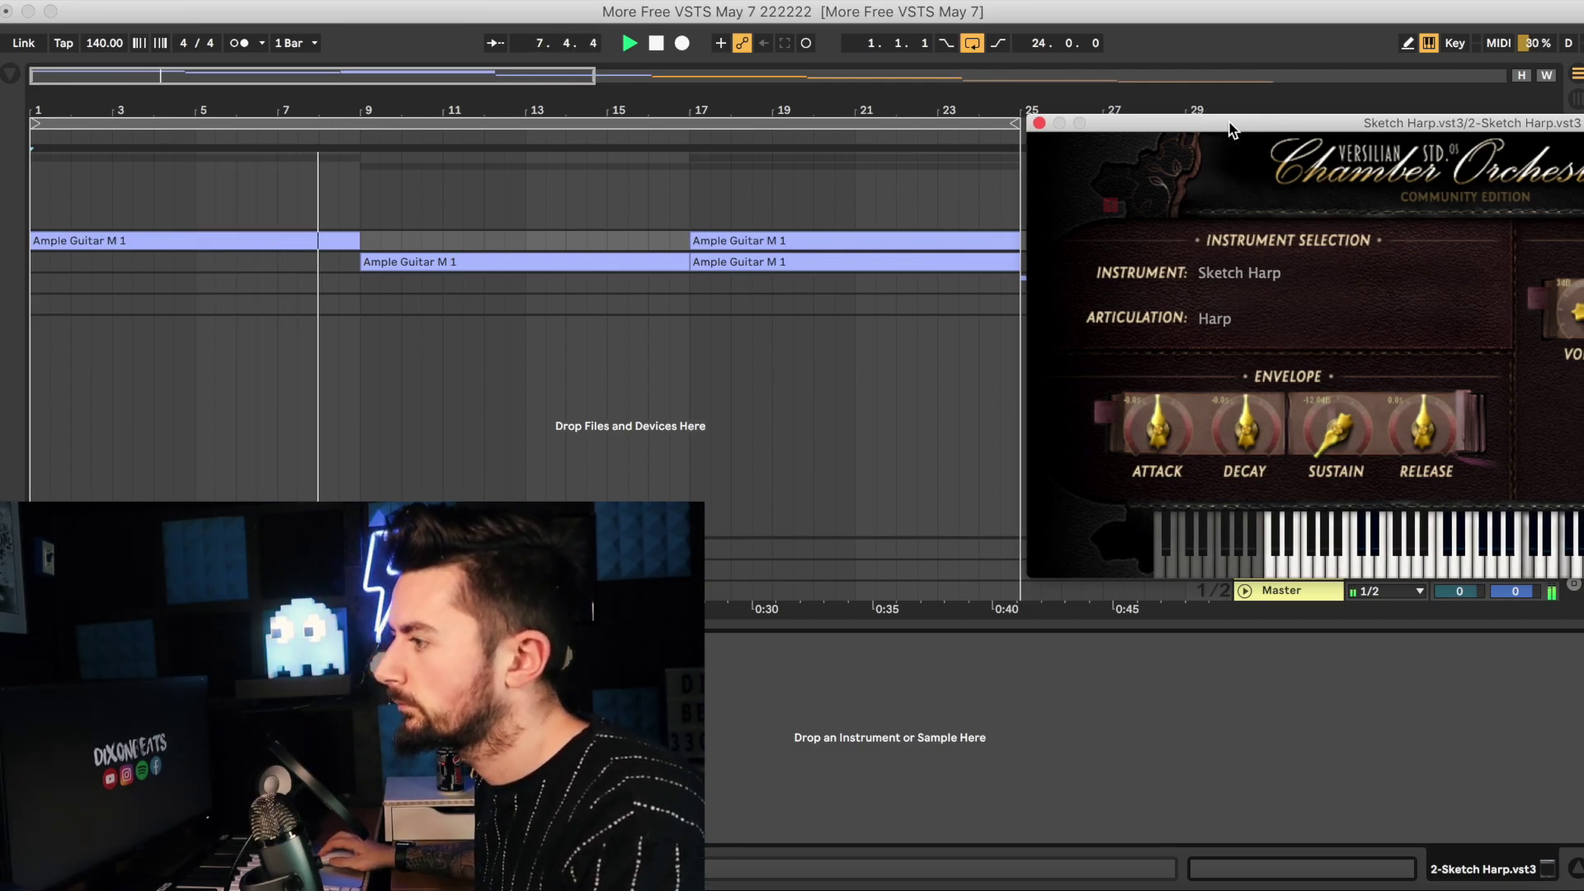
click(342, 134)
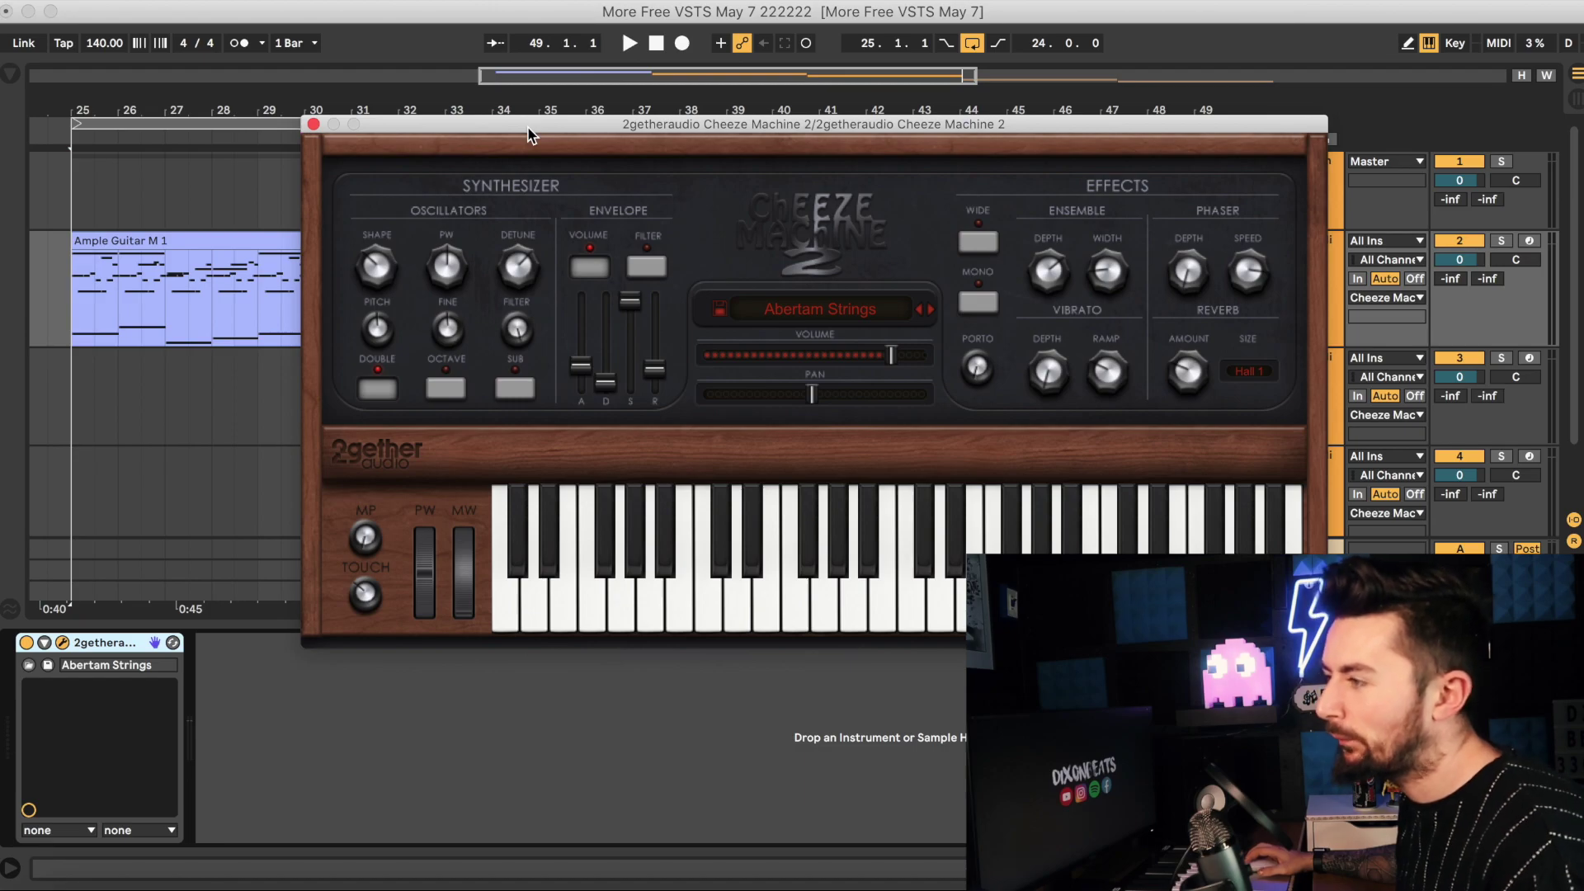
Play Abertam Strings while dragging the Cheeze Machine window right to uncover the Keyscape clips.
key(space)
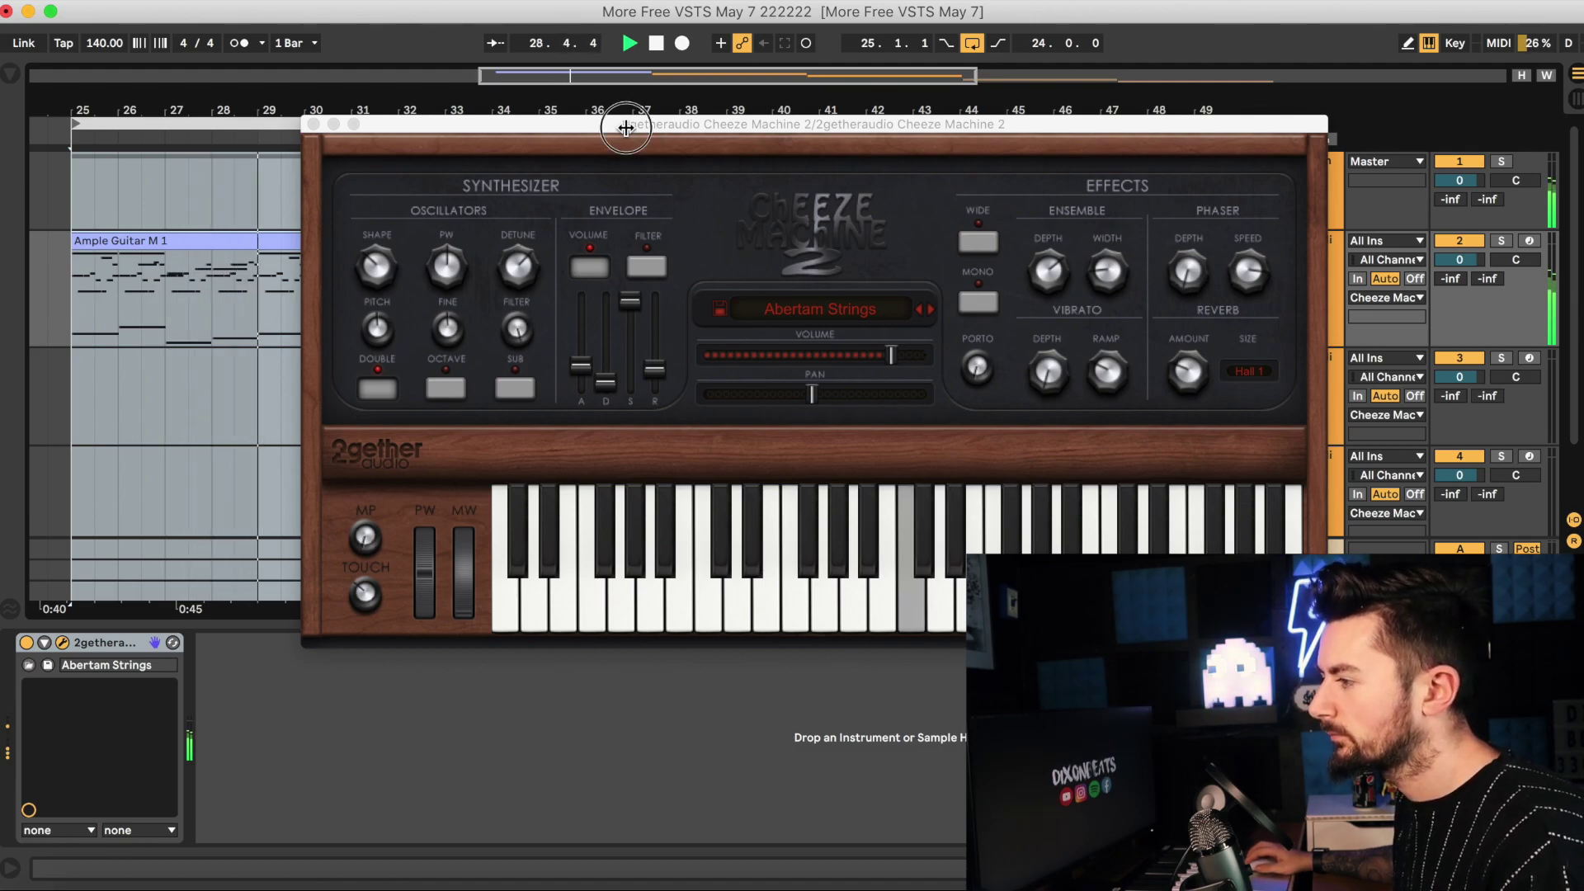
mouse_move(625, 127)
mouse_down()
mouse_move(629, 349)
mouse_move(1326, 245)
mouse_up()
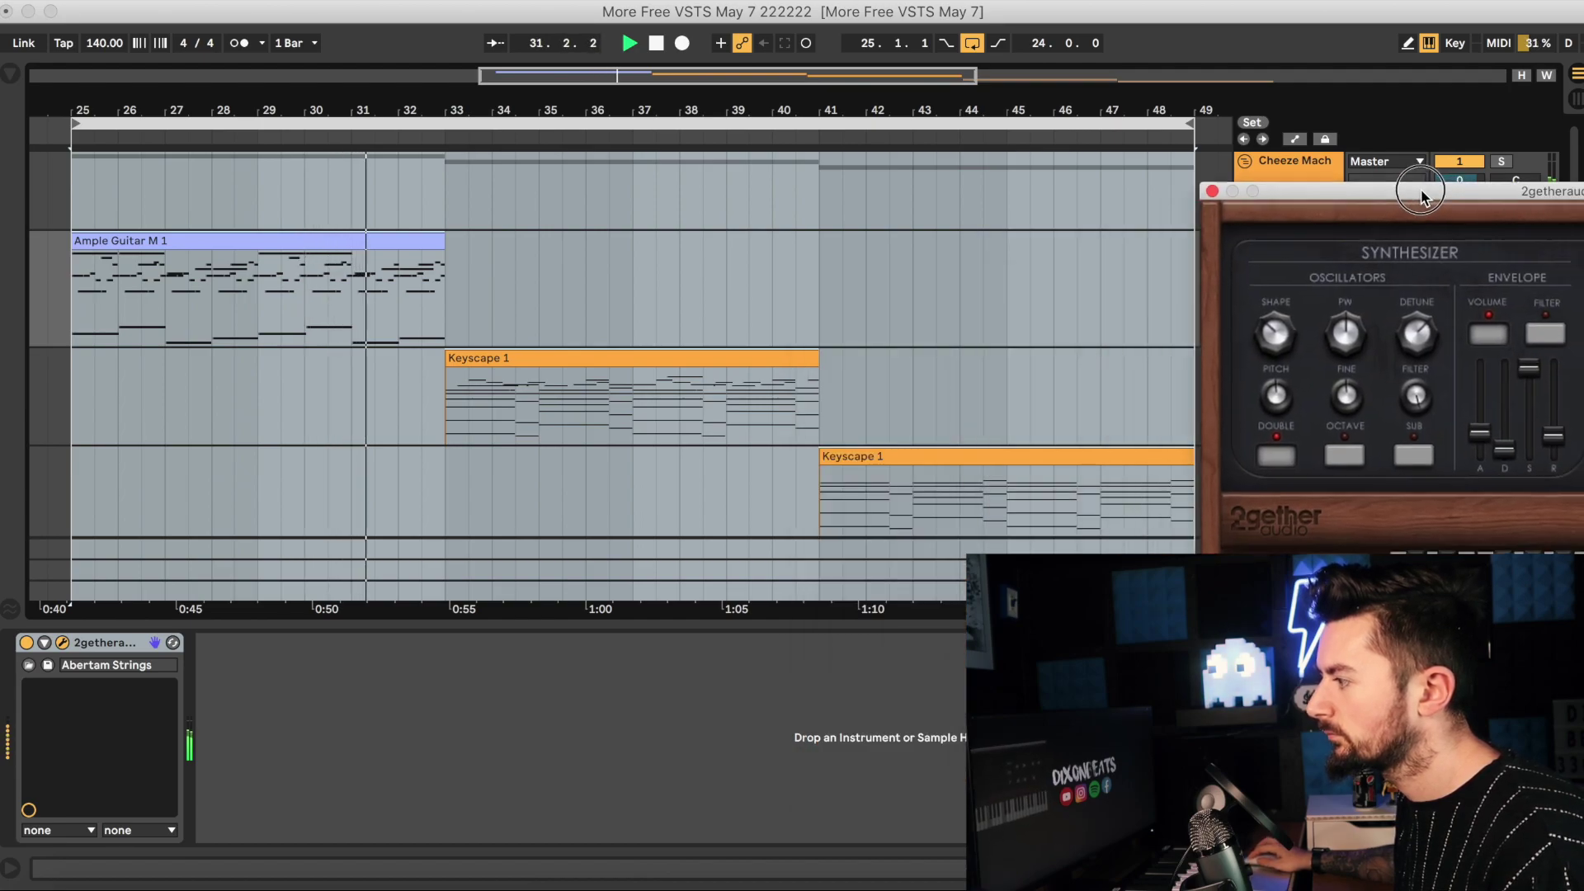
drag(1326, 245, 1421, 196)
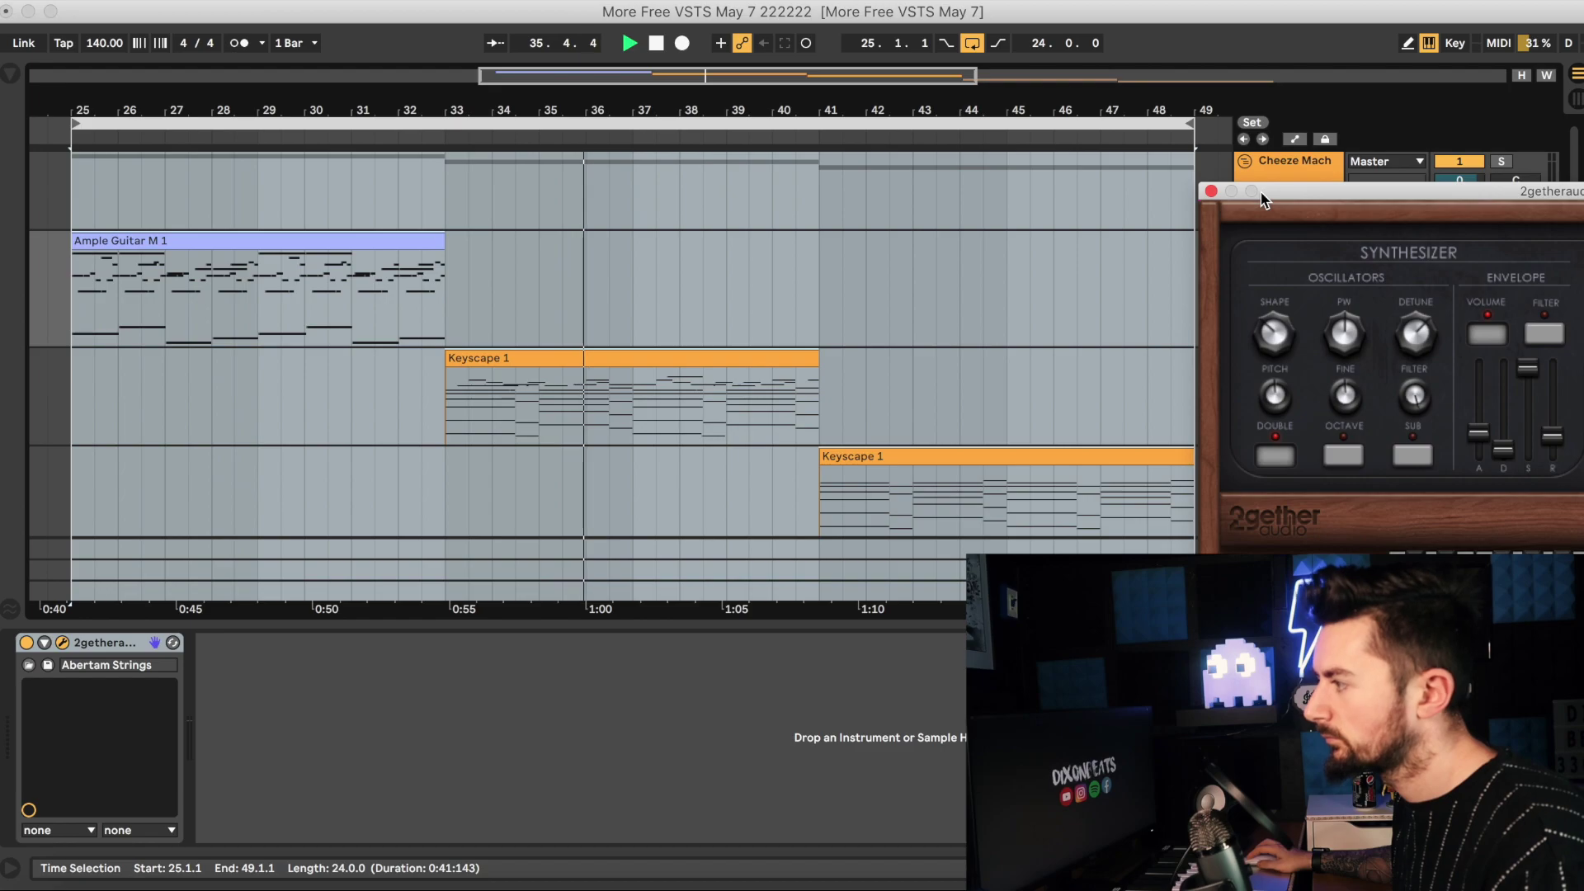
drag(1261, 193, 1264, 178)
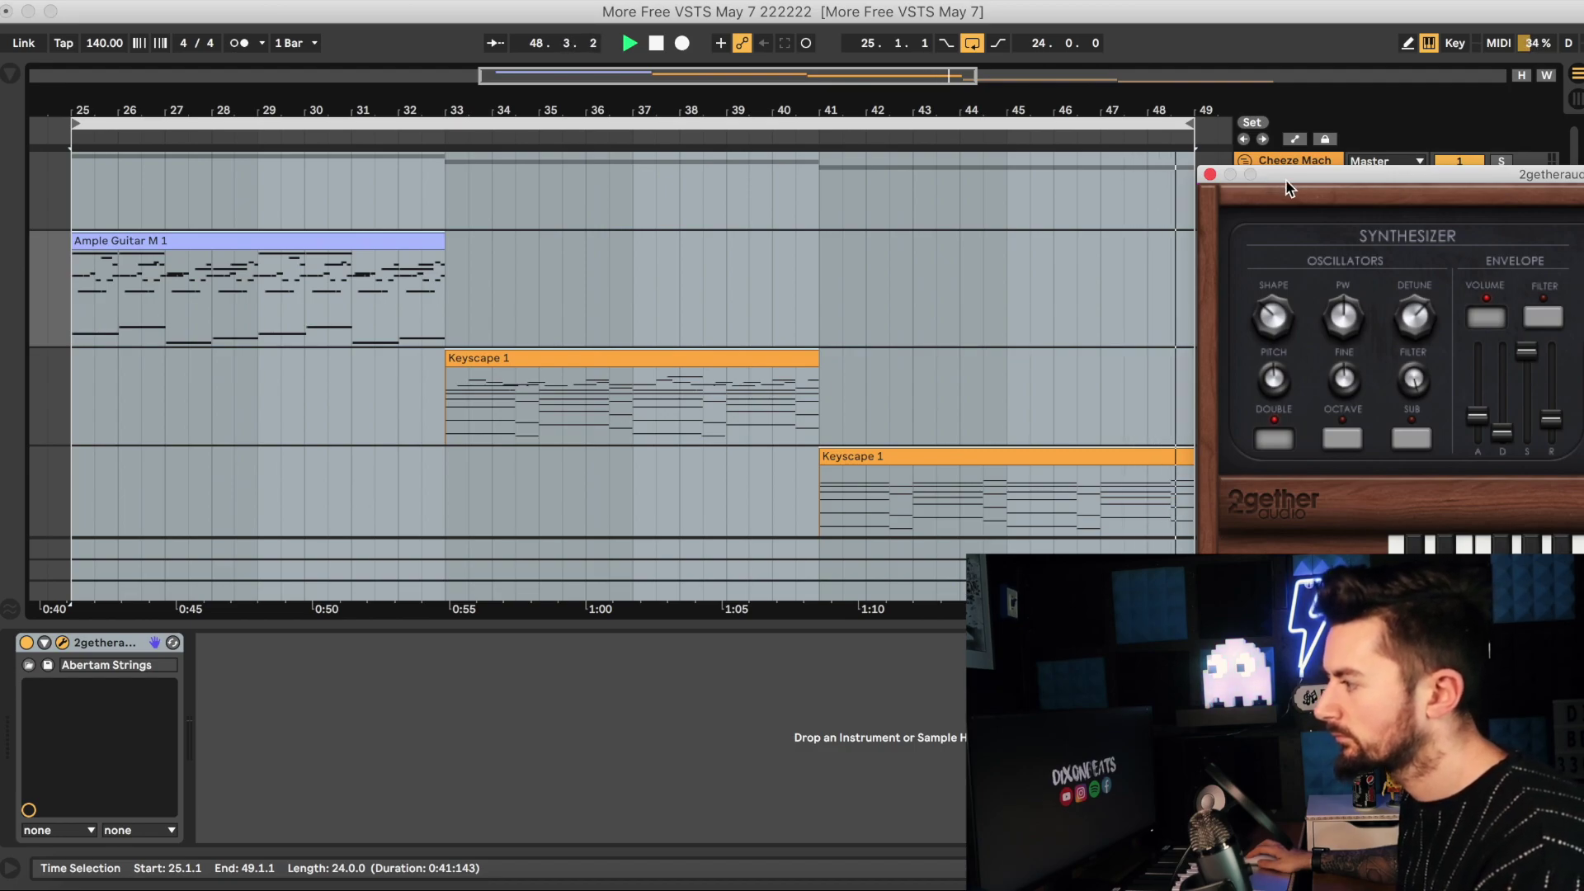
Re-centre Cheeze Machine 2 and view its preset categories, closing them with Abertam Strings kept.
drag(1289, 189, 382, 155)
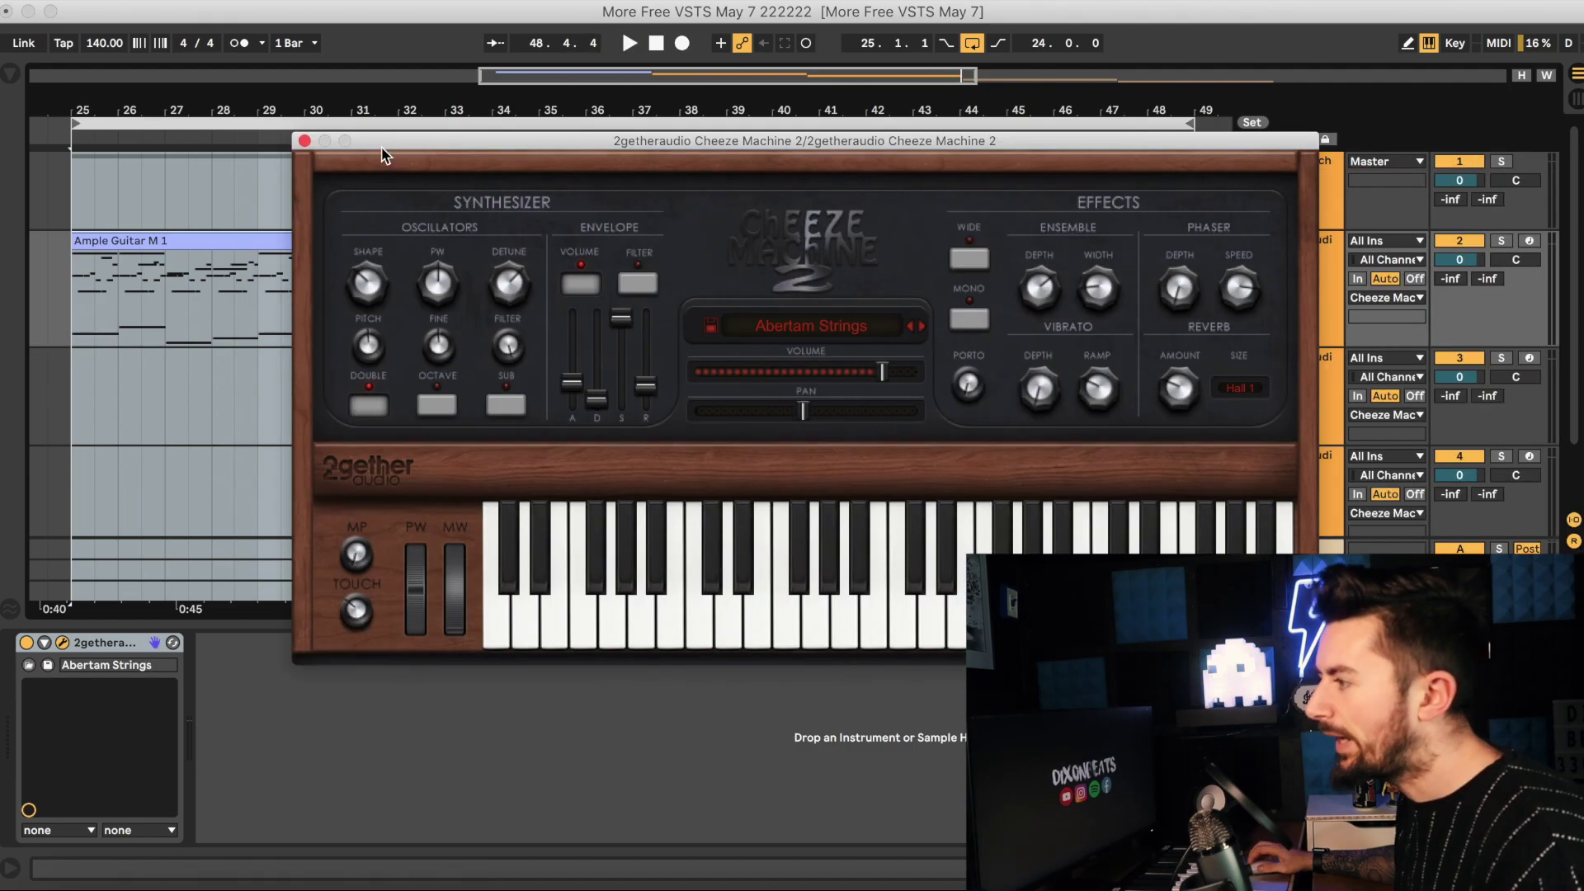
click(844, 334)
mouse_move(886, 373)
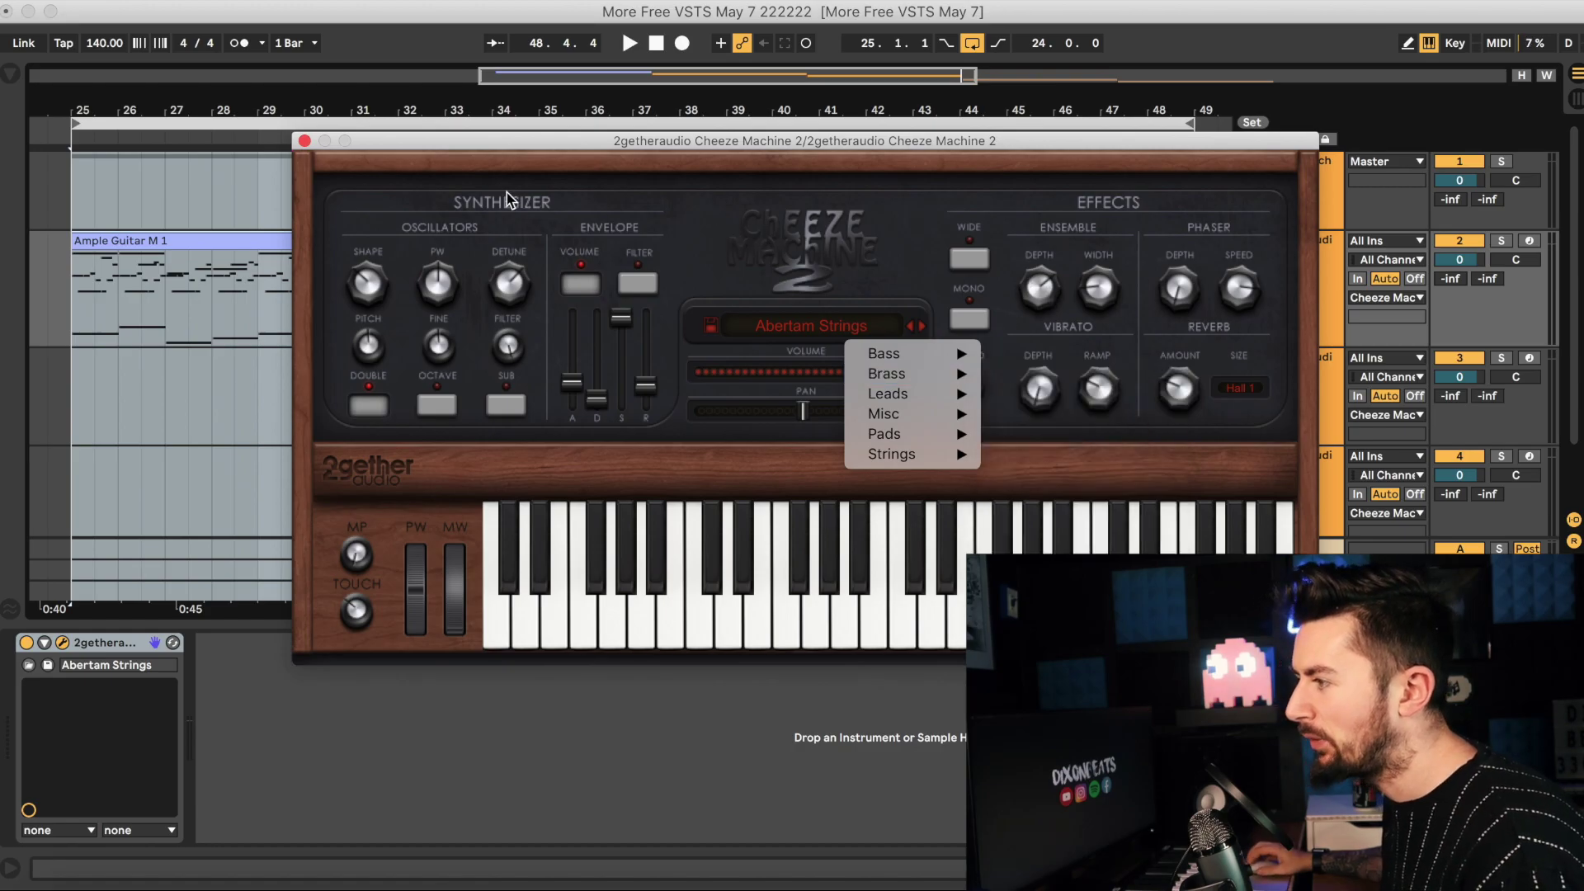
click(306, 145)
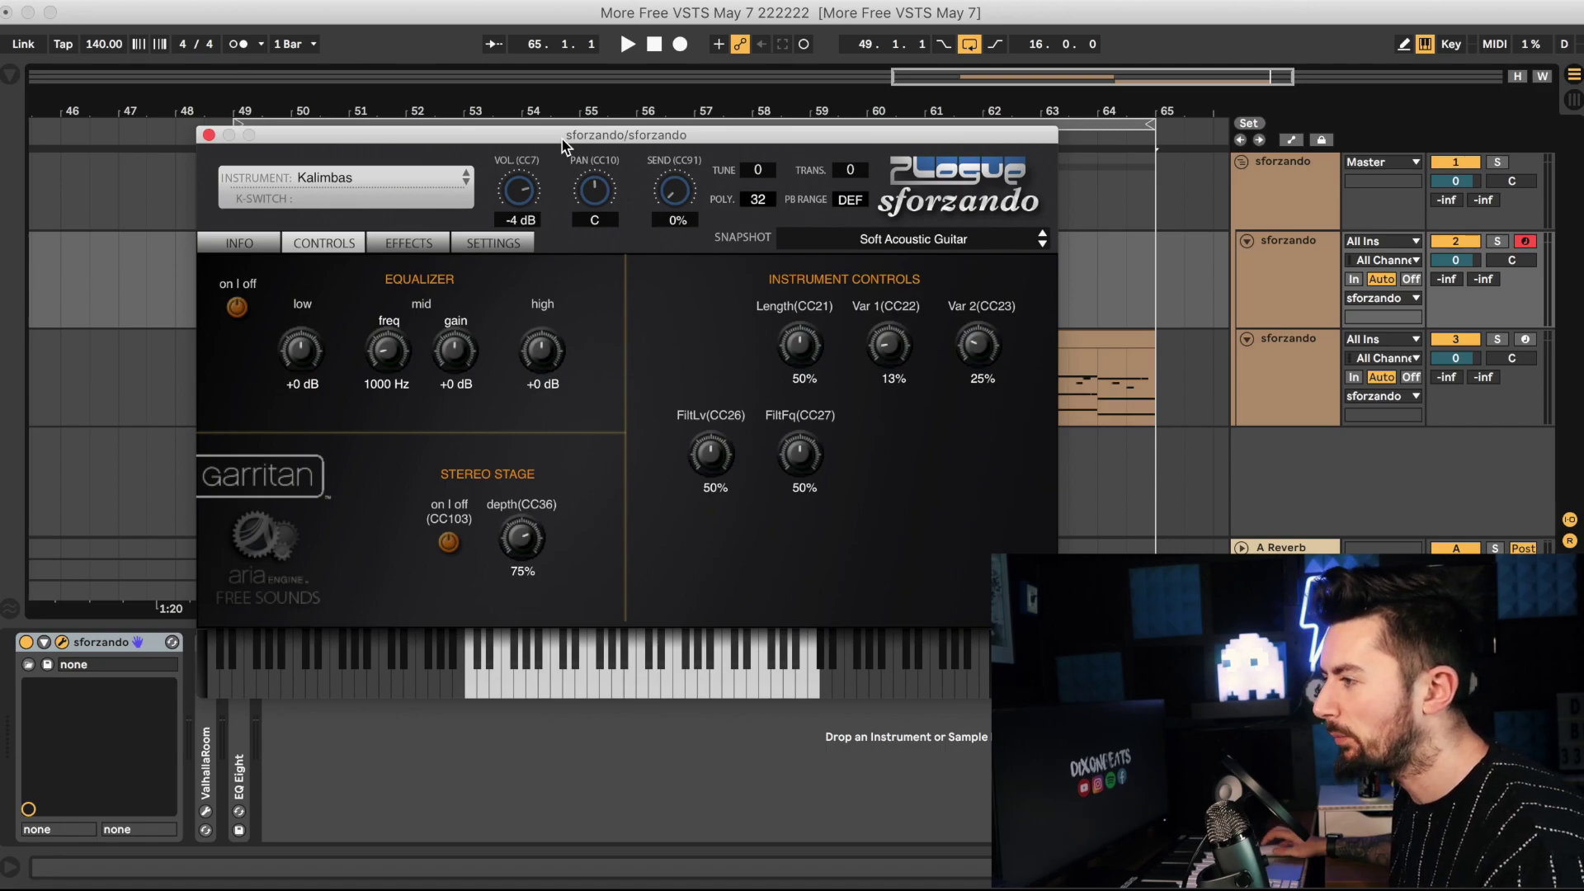
Browse sforzando's Free Sounds instrument list and close it, keeping Kalimbas loaded.
drag(562, 140, 590, 162)
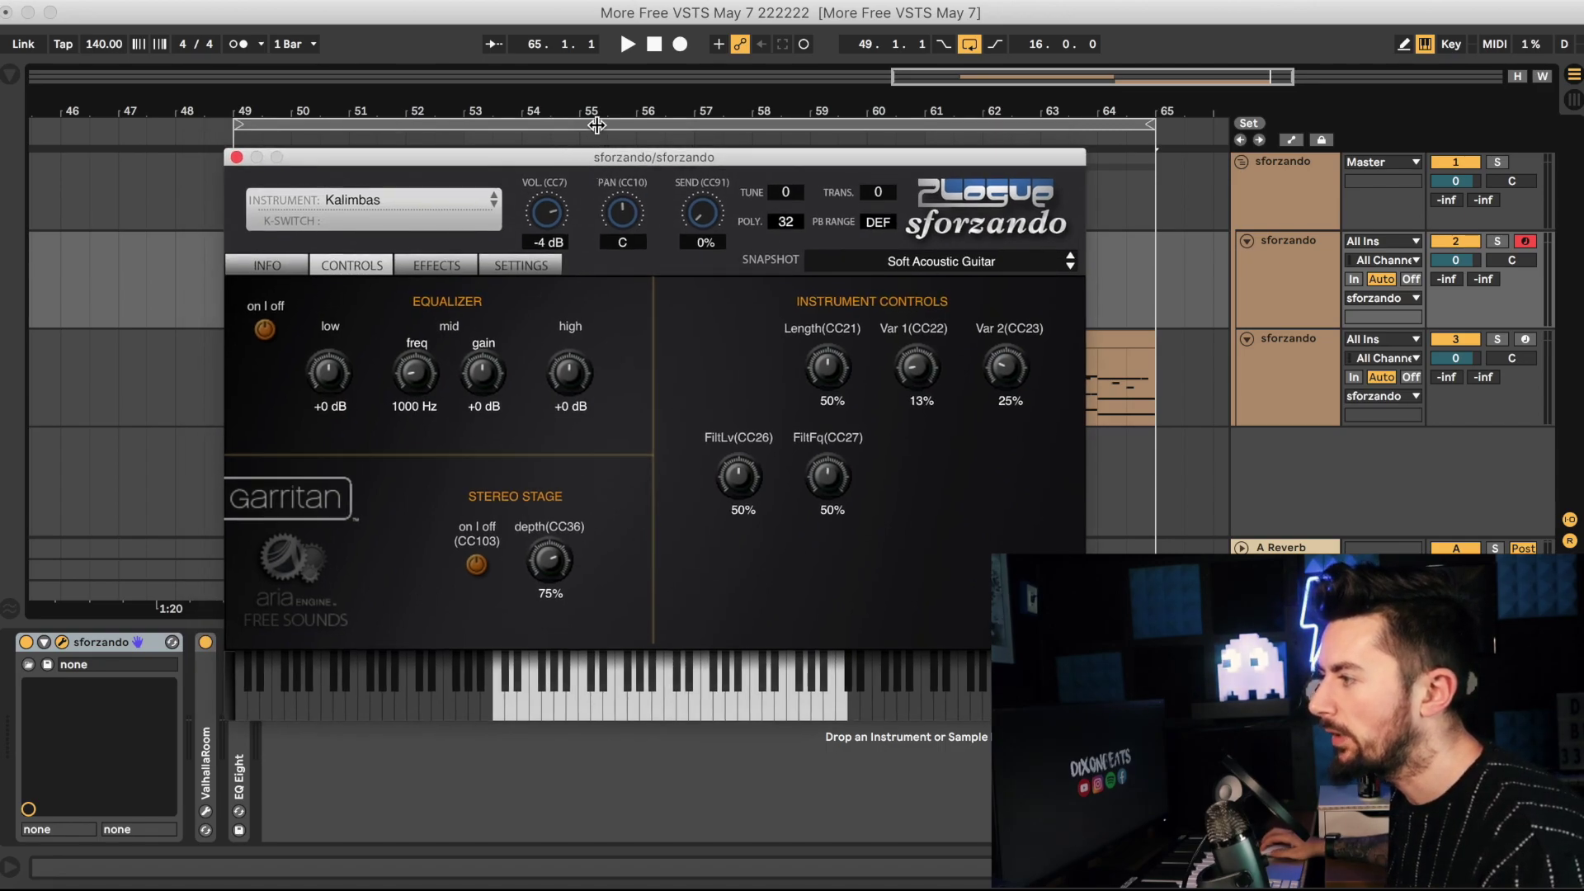
click(596, 122)
click(486, 200)
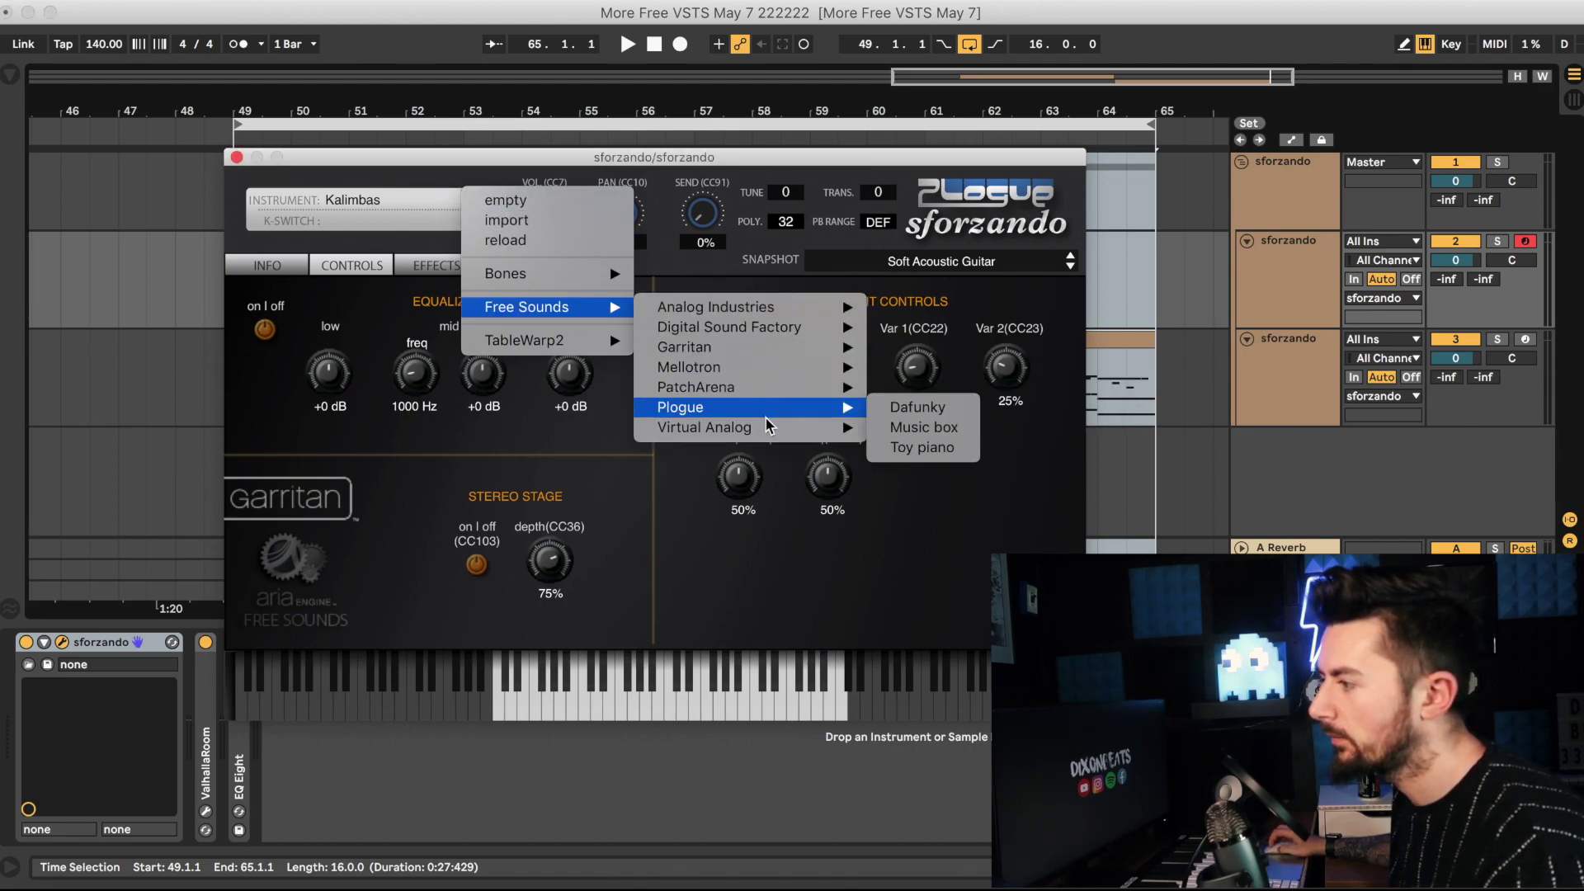
mouse_move(526, 306)
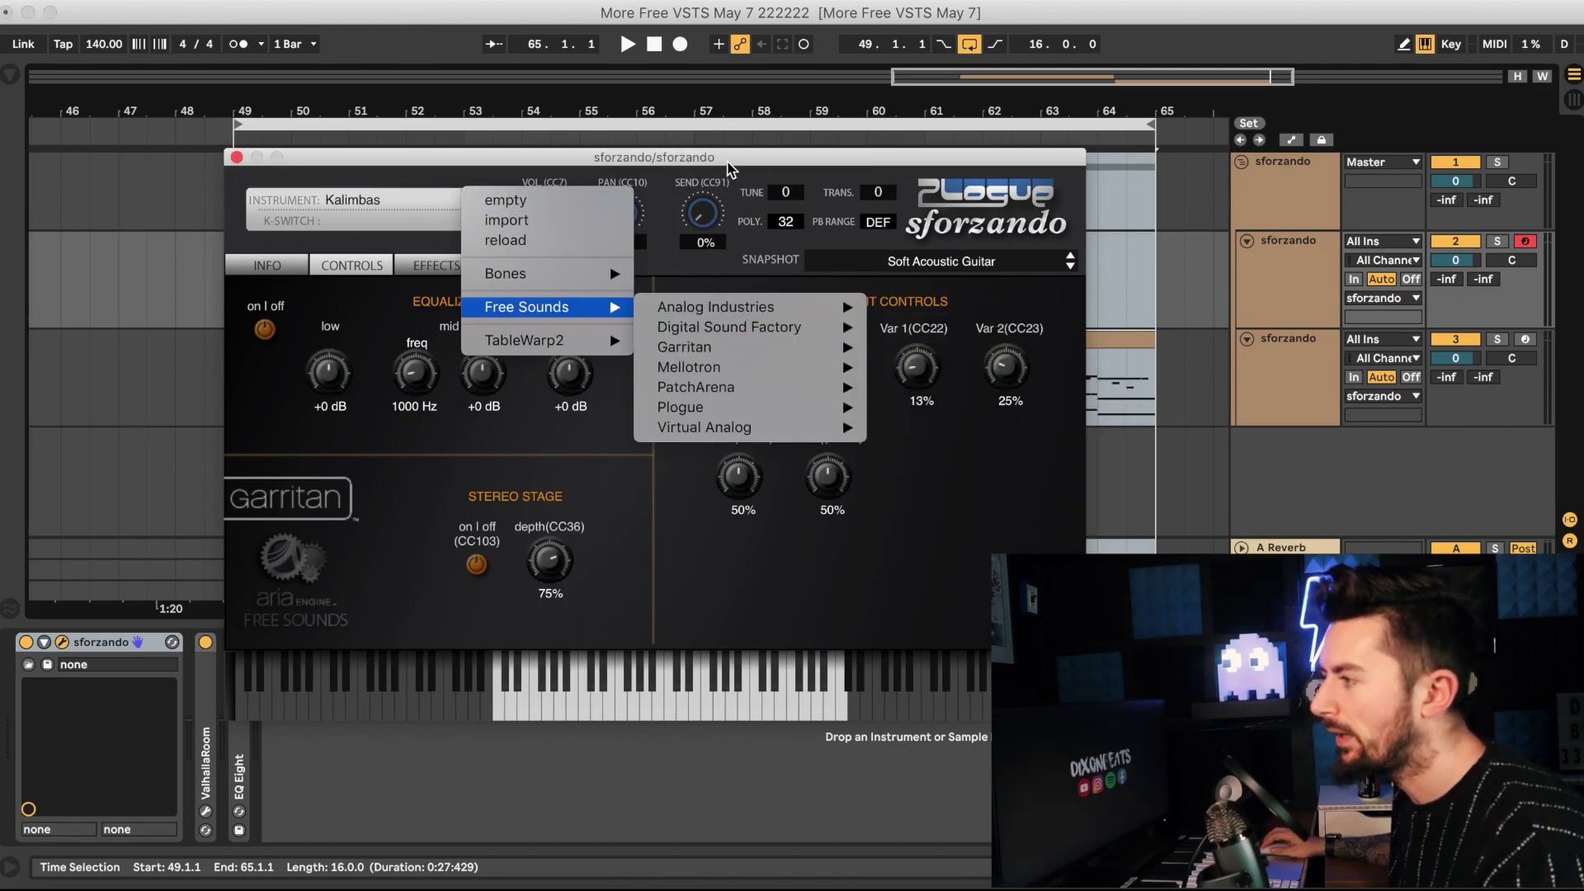
click(658, 419)
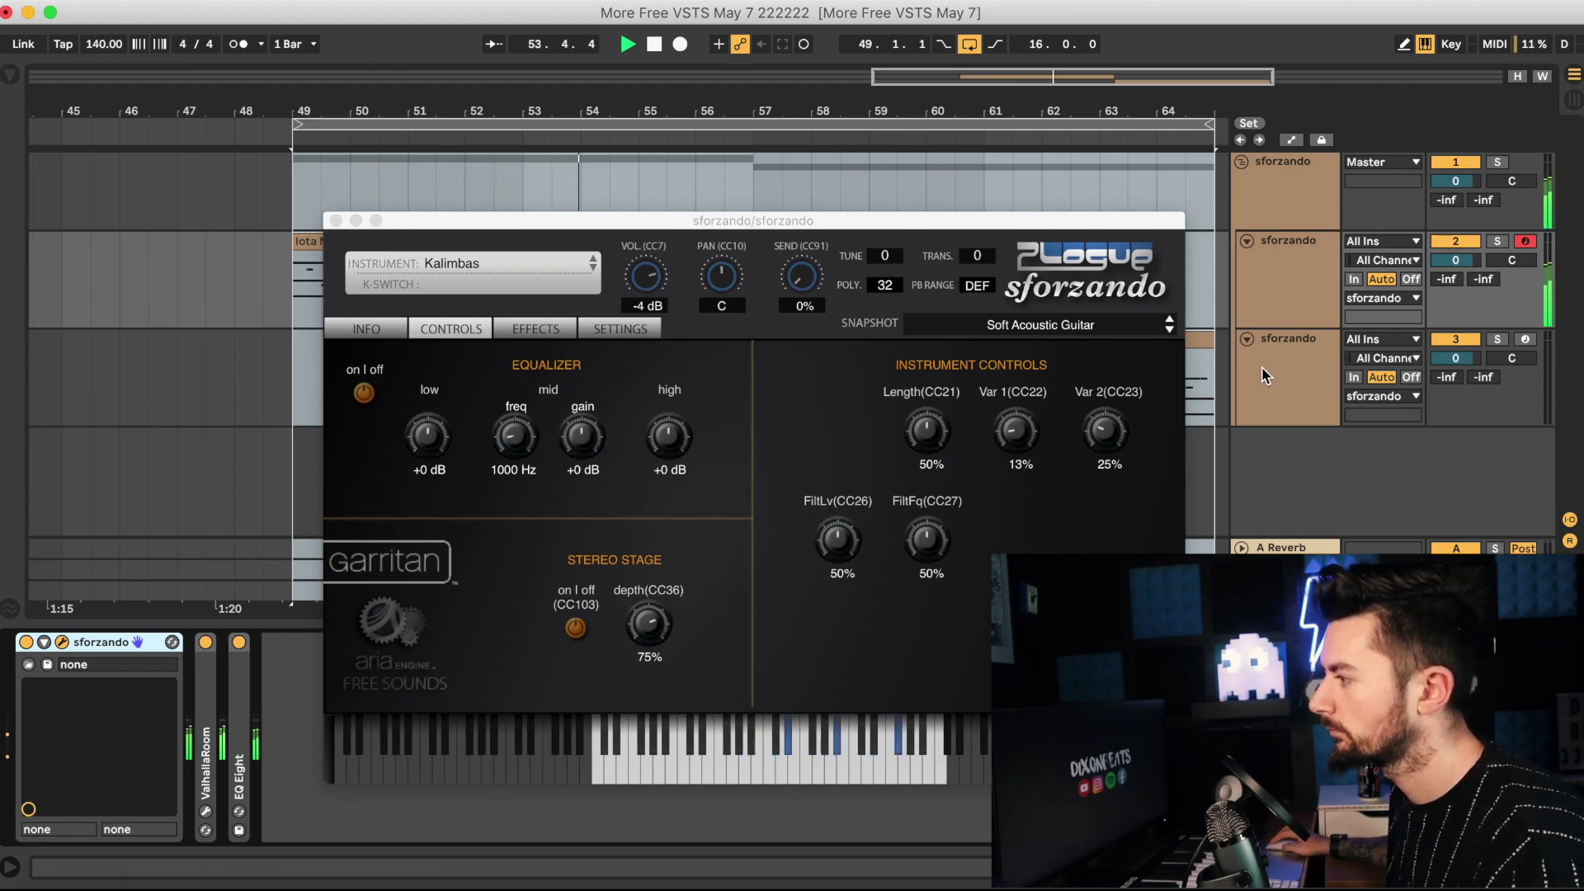
Open and expand the third track's sforzando device, then stop the Music box playback.
click(1287, 365)
double_click(37, 686)
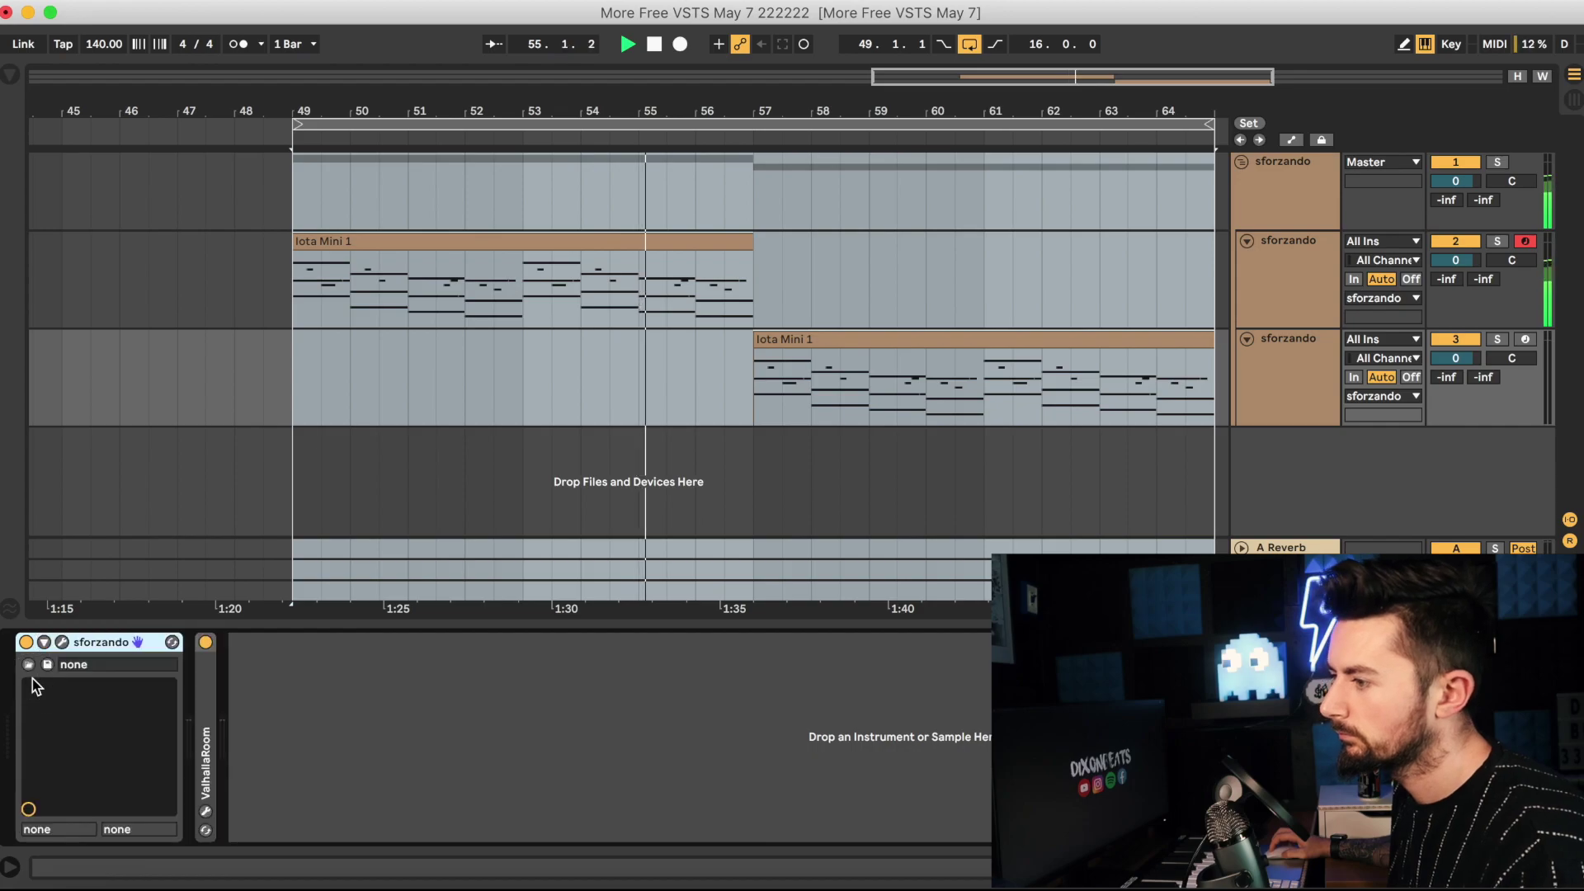
click(62, 642)
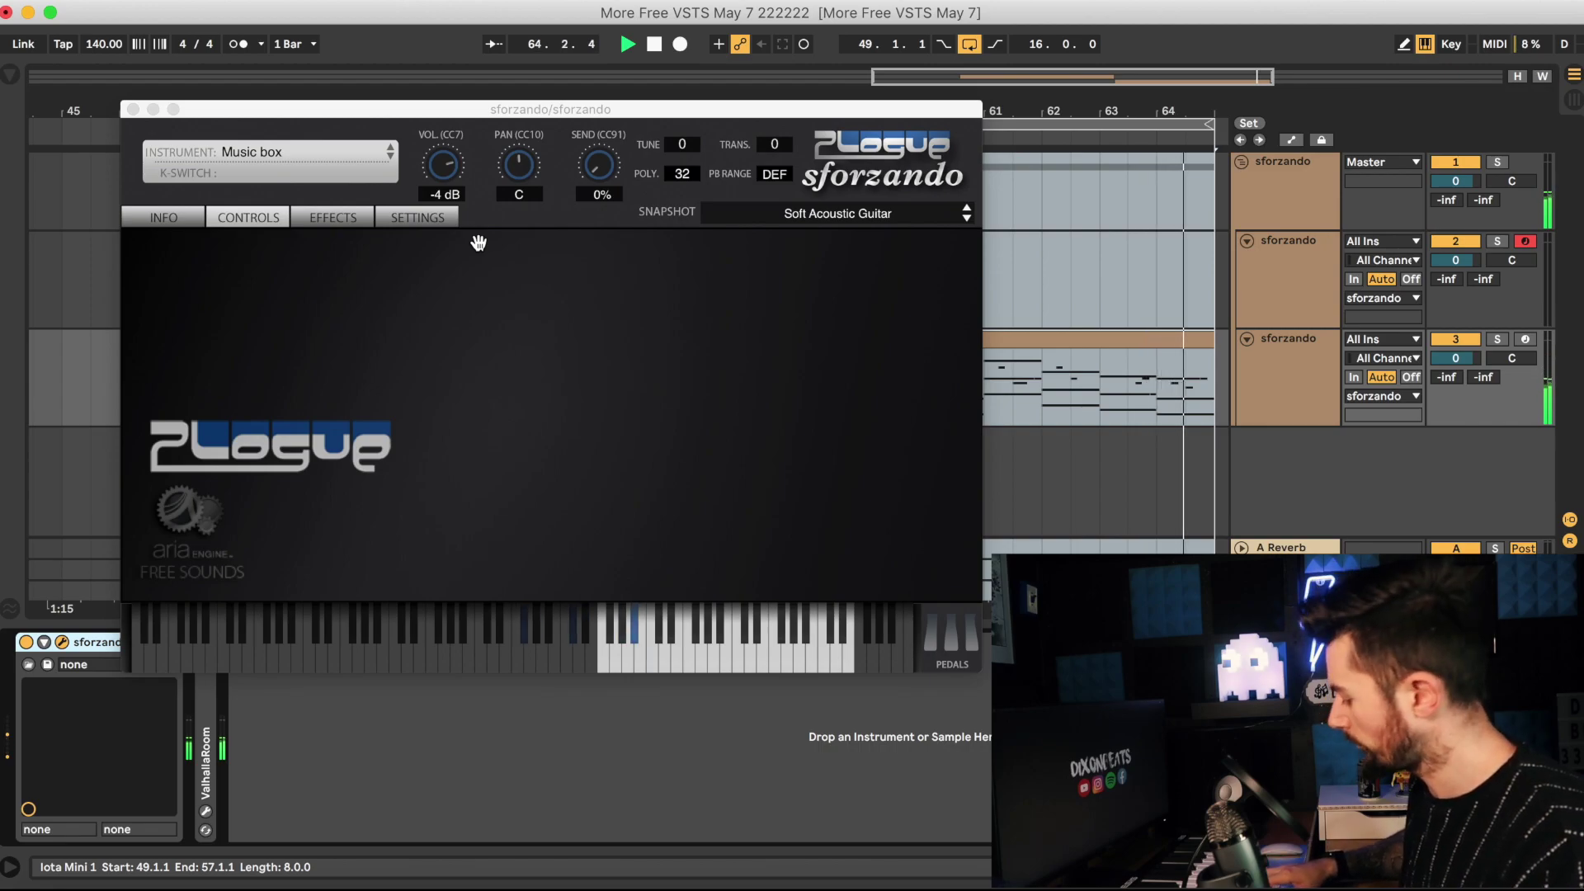
key(space)
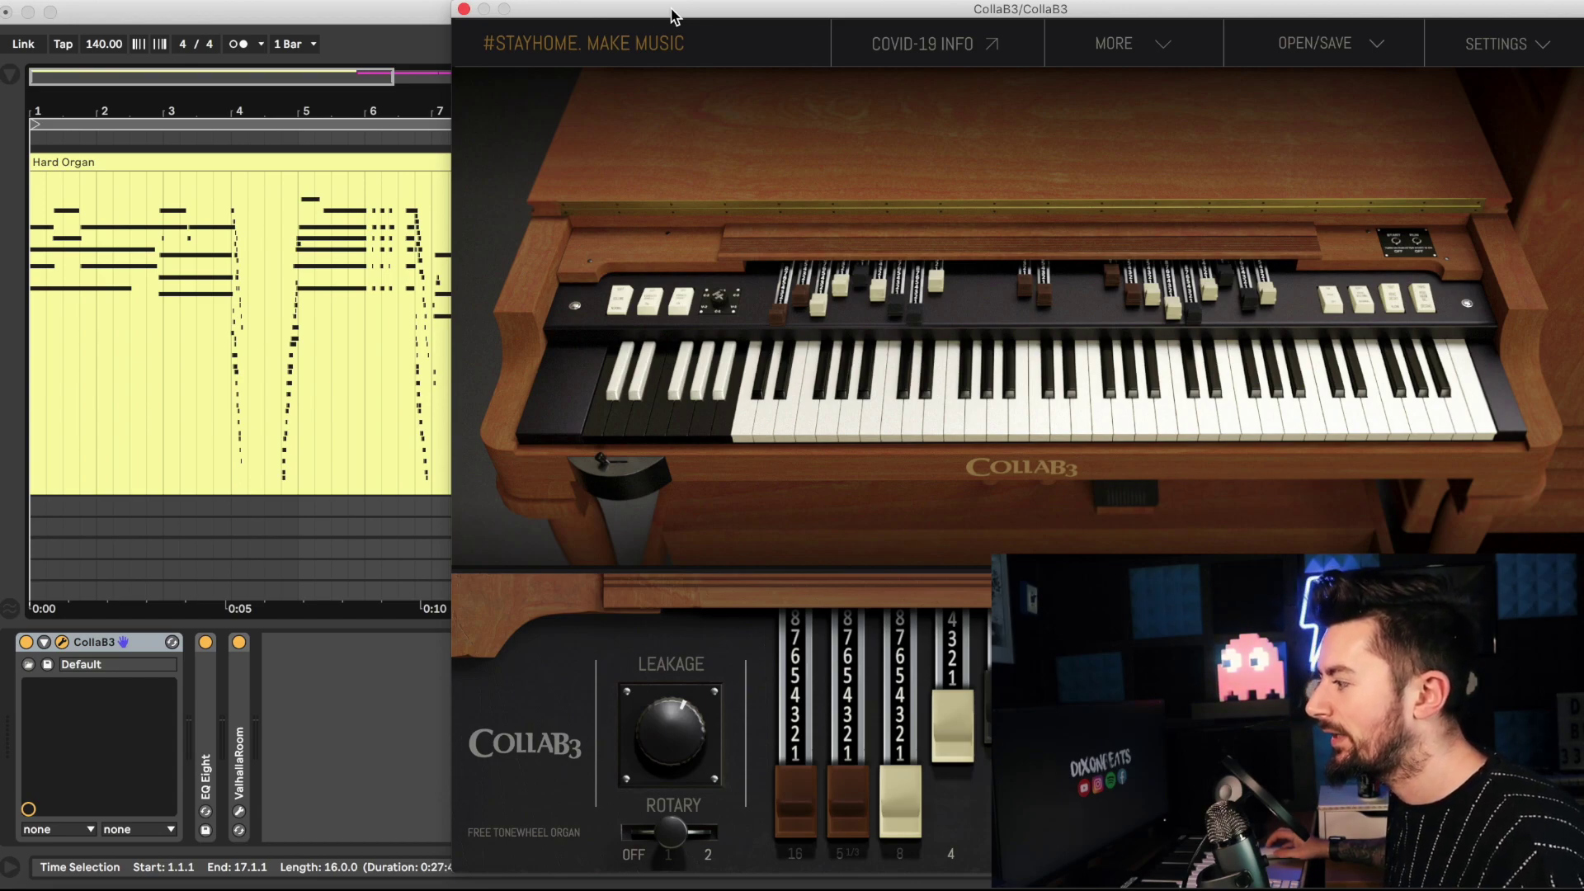
Return focus to the arrangement and zoom out to see more of the Hard Organ clip.
key(Escape)
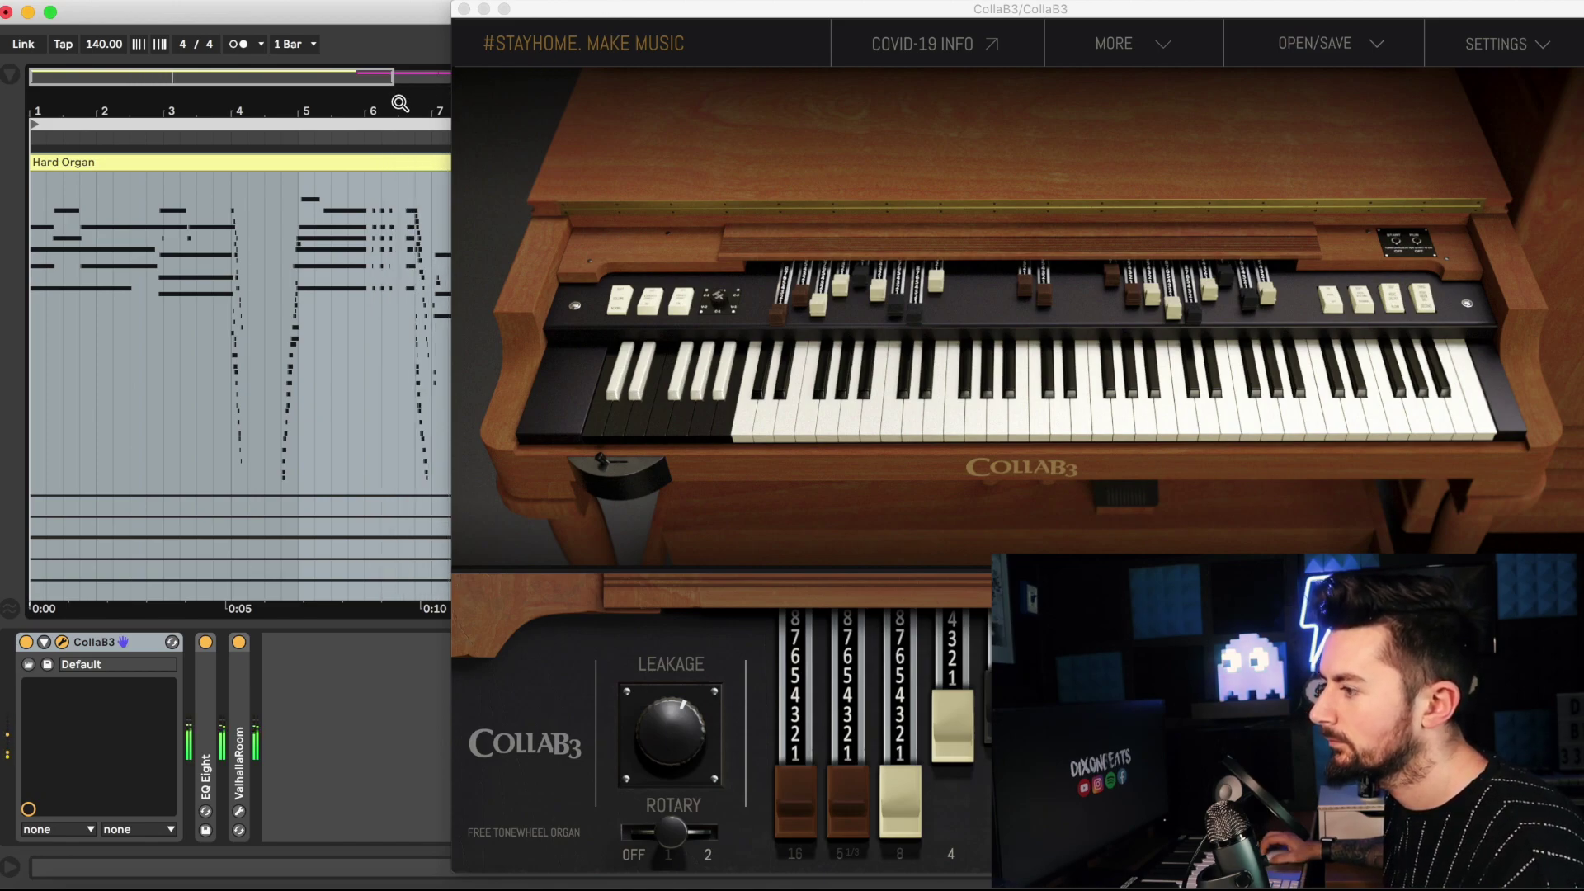
mouse_move(399, 108)
mouse_down()
mouse_move(400, 78)
mouse_move(168, 108)
mouse_up()
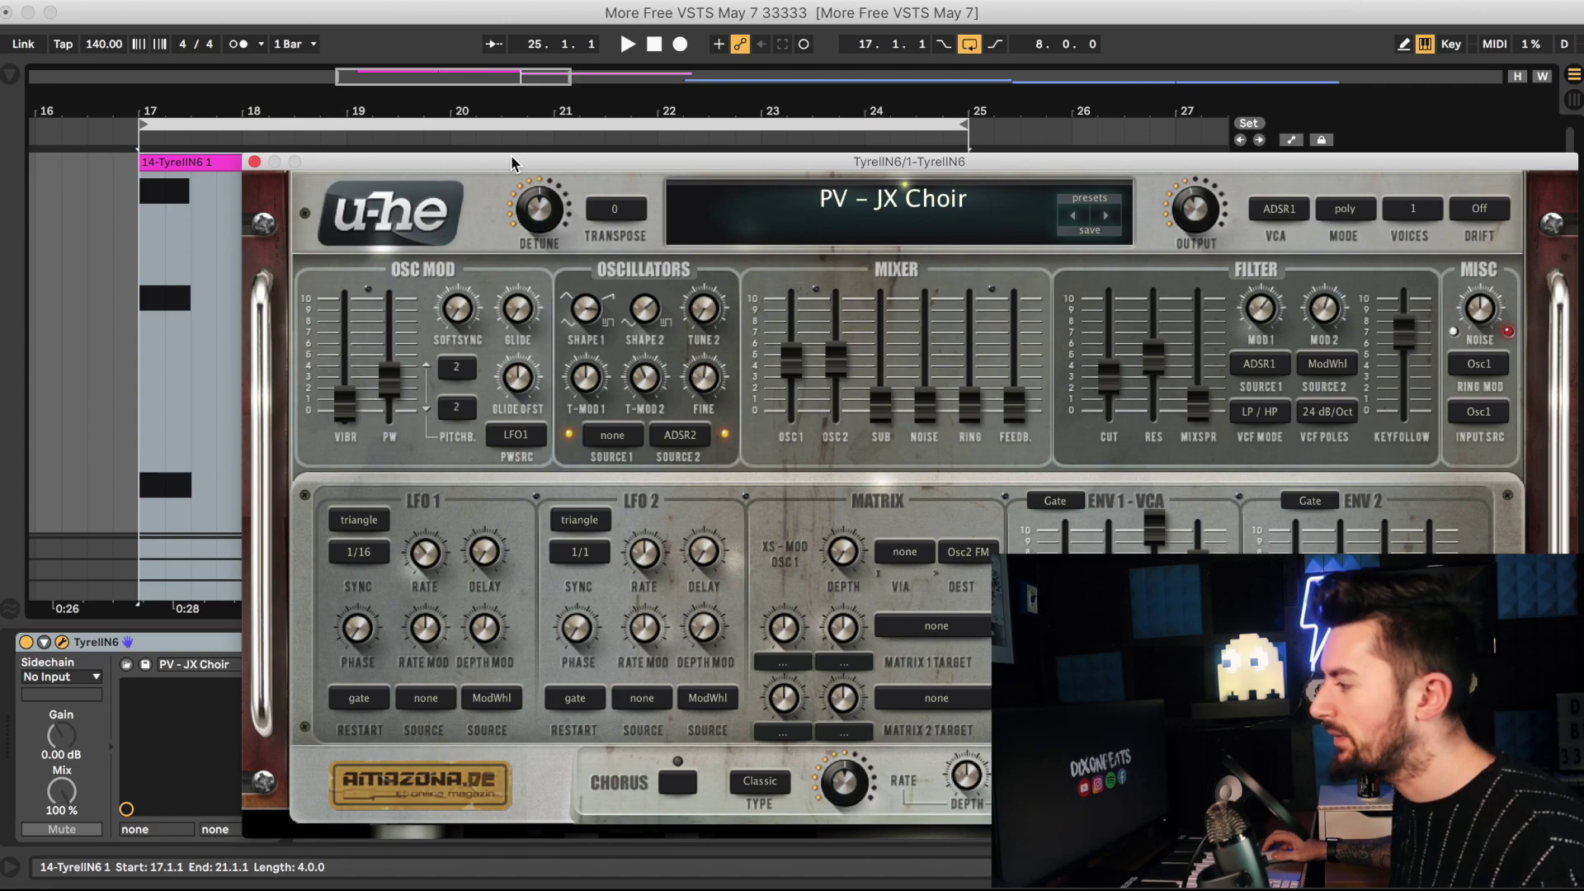
Open TyrellN6's preset list, put the synth away, then play and stop the JX Choir clips.
click(891, 202)
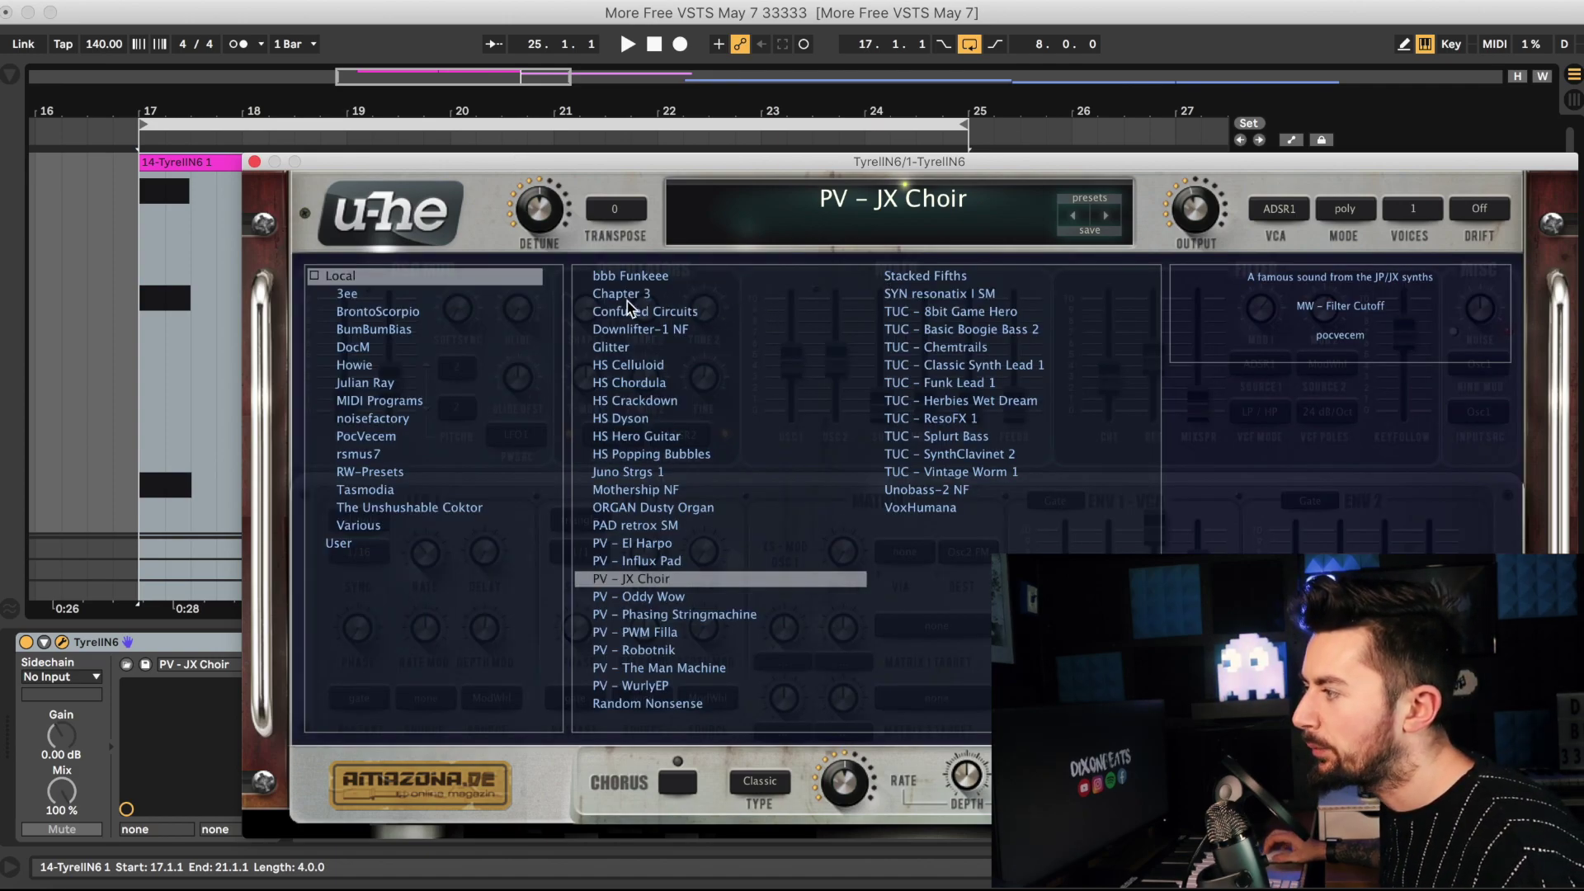
click(358, 206)
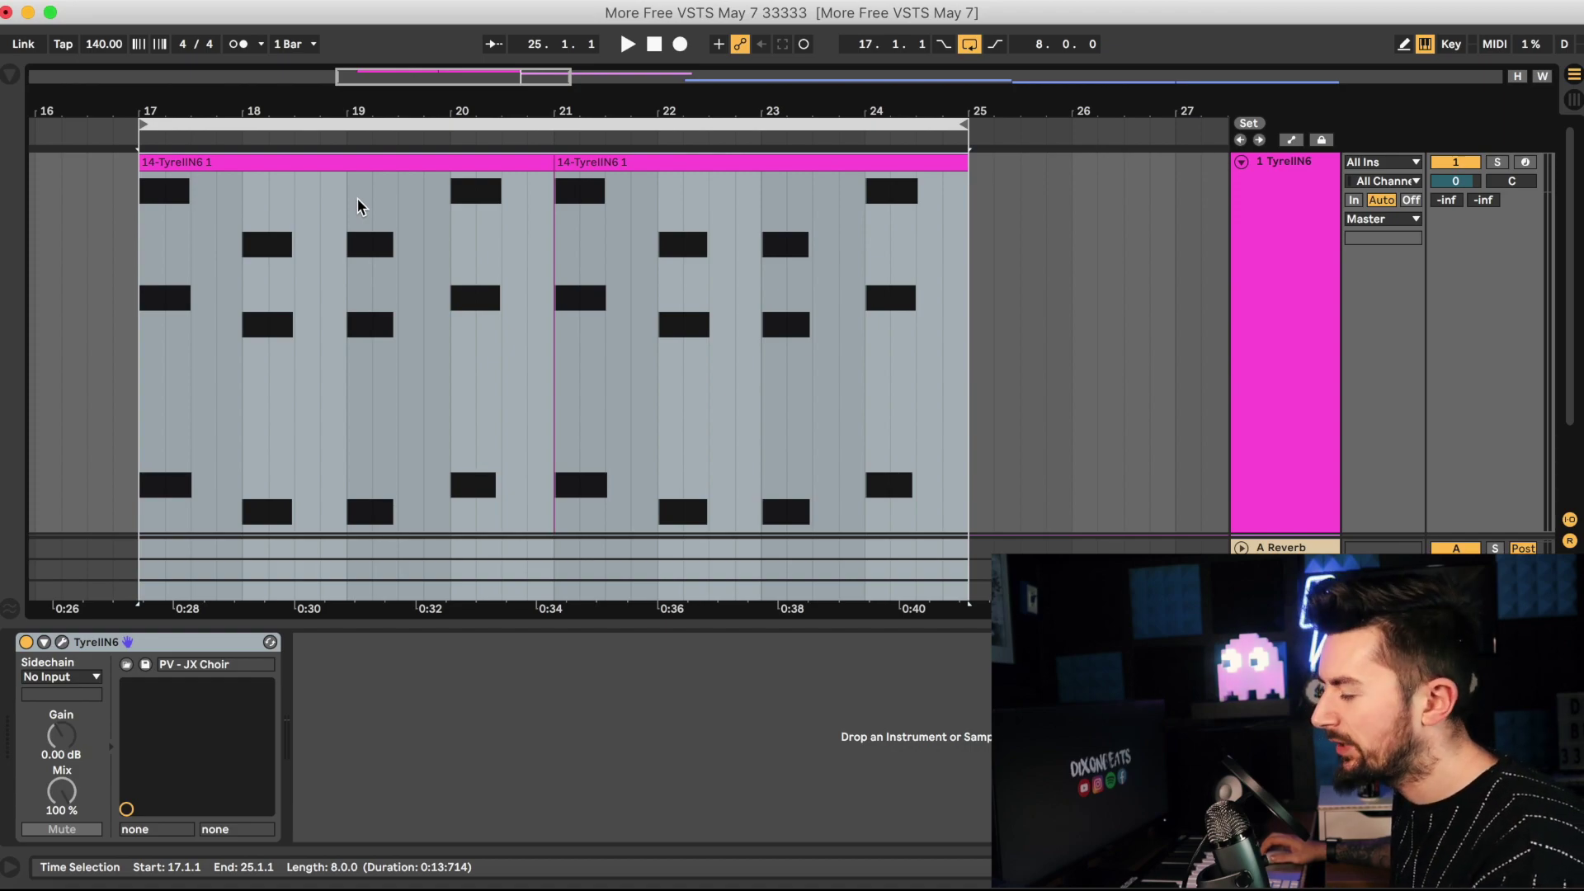
key(space)
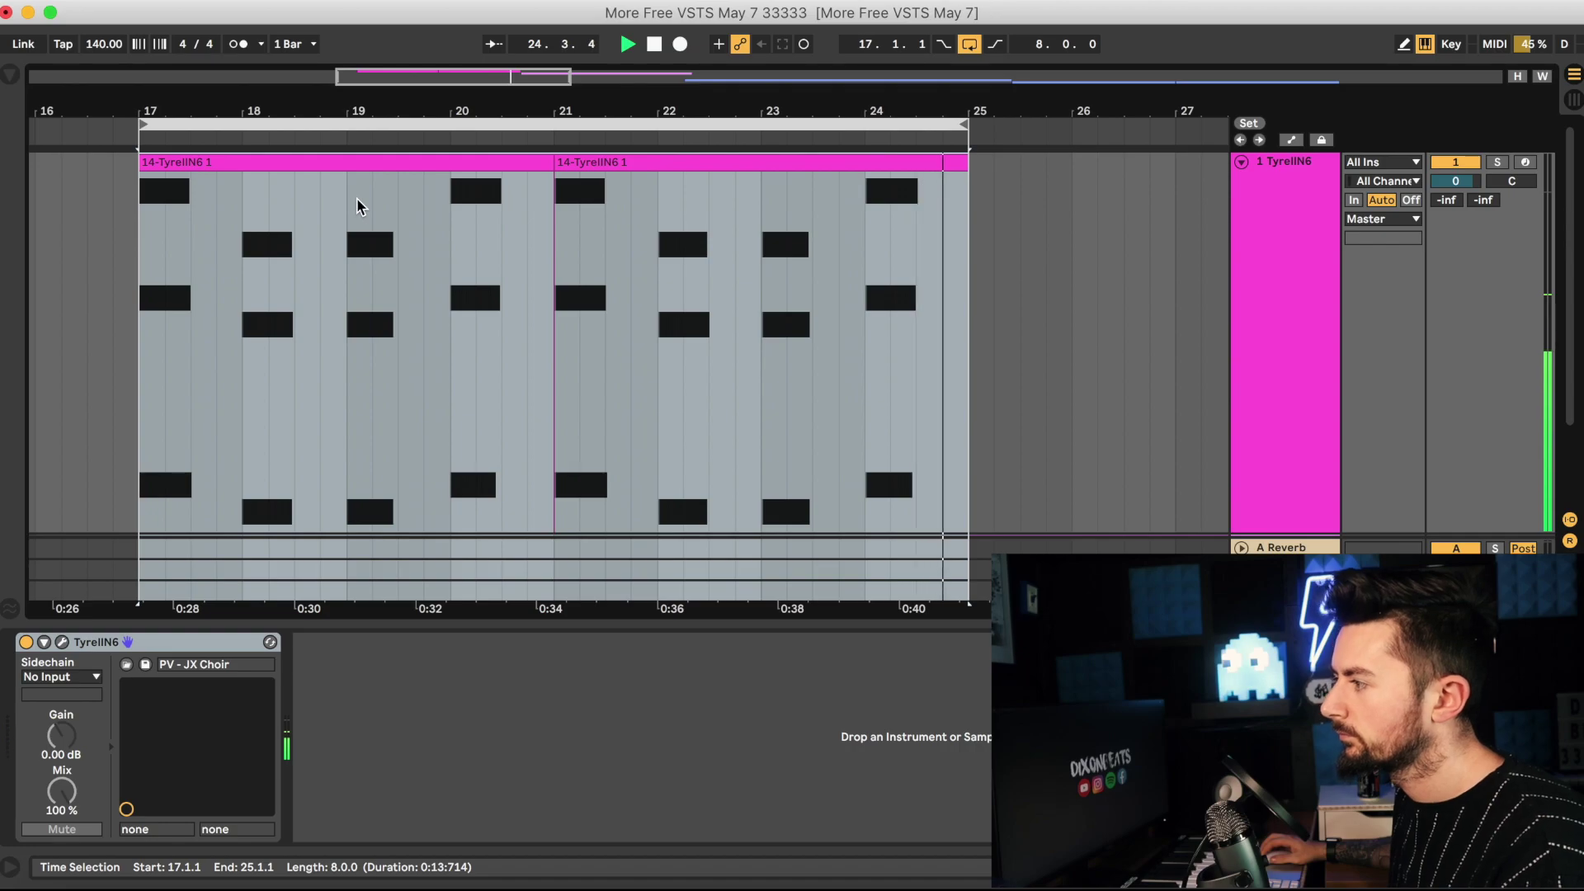
key(space)
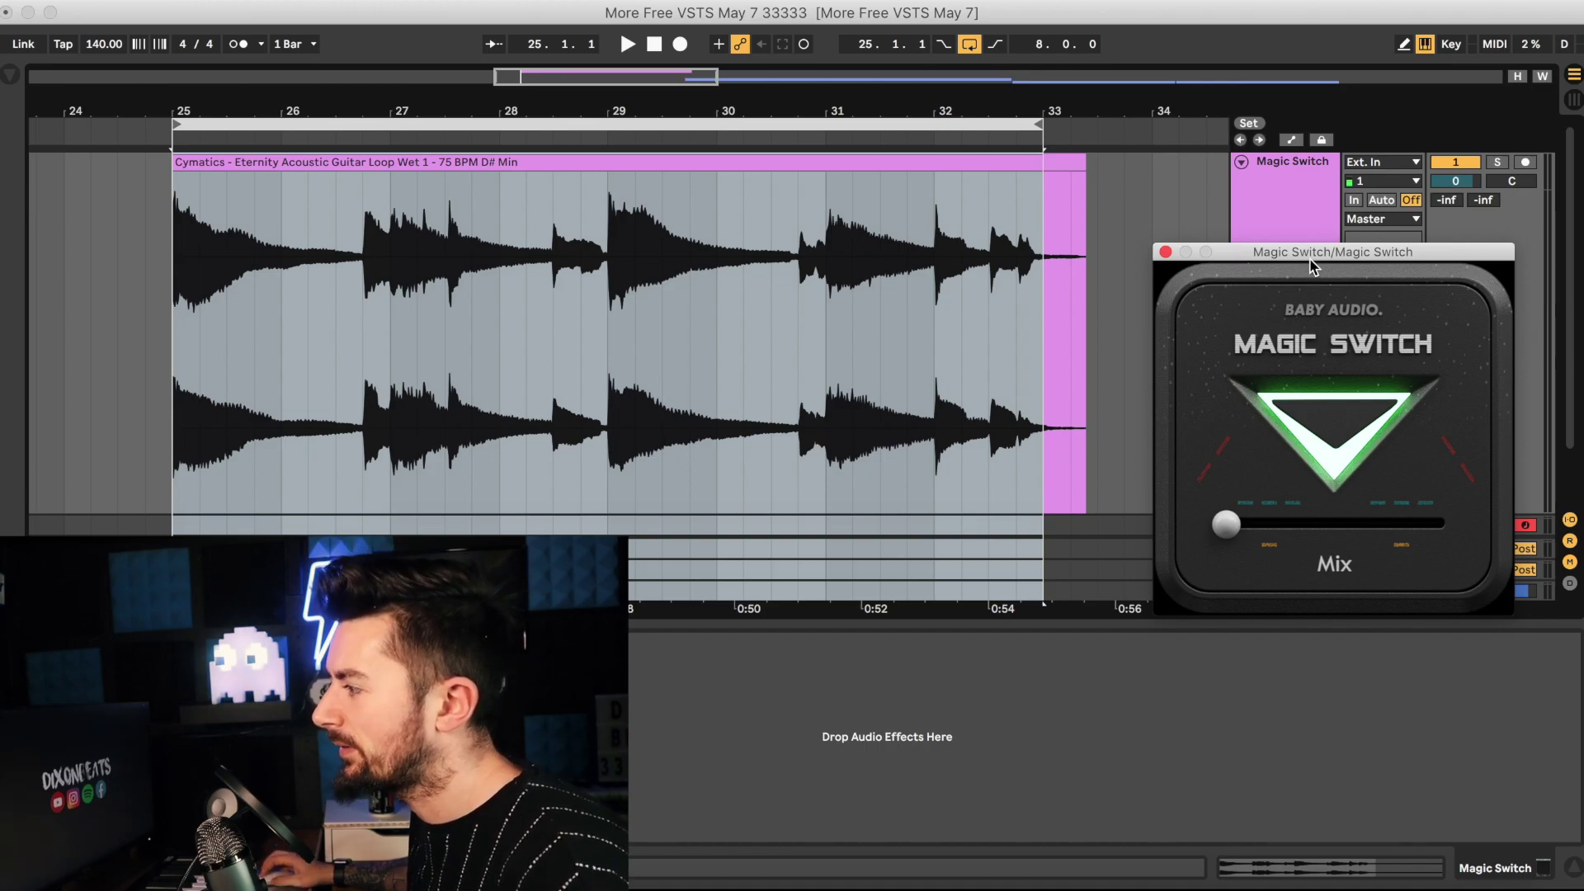
Play the acoustic guitar loop with Magic Switch's mix fully wet, toggling it off and on to compare.
key(space)
mouse_move(1227, 525)
mouse_down()
mouse_move(1403, 537)
mouse_move(1499, 508)
mouse_up()
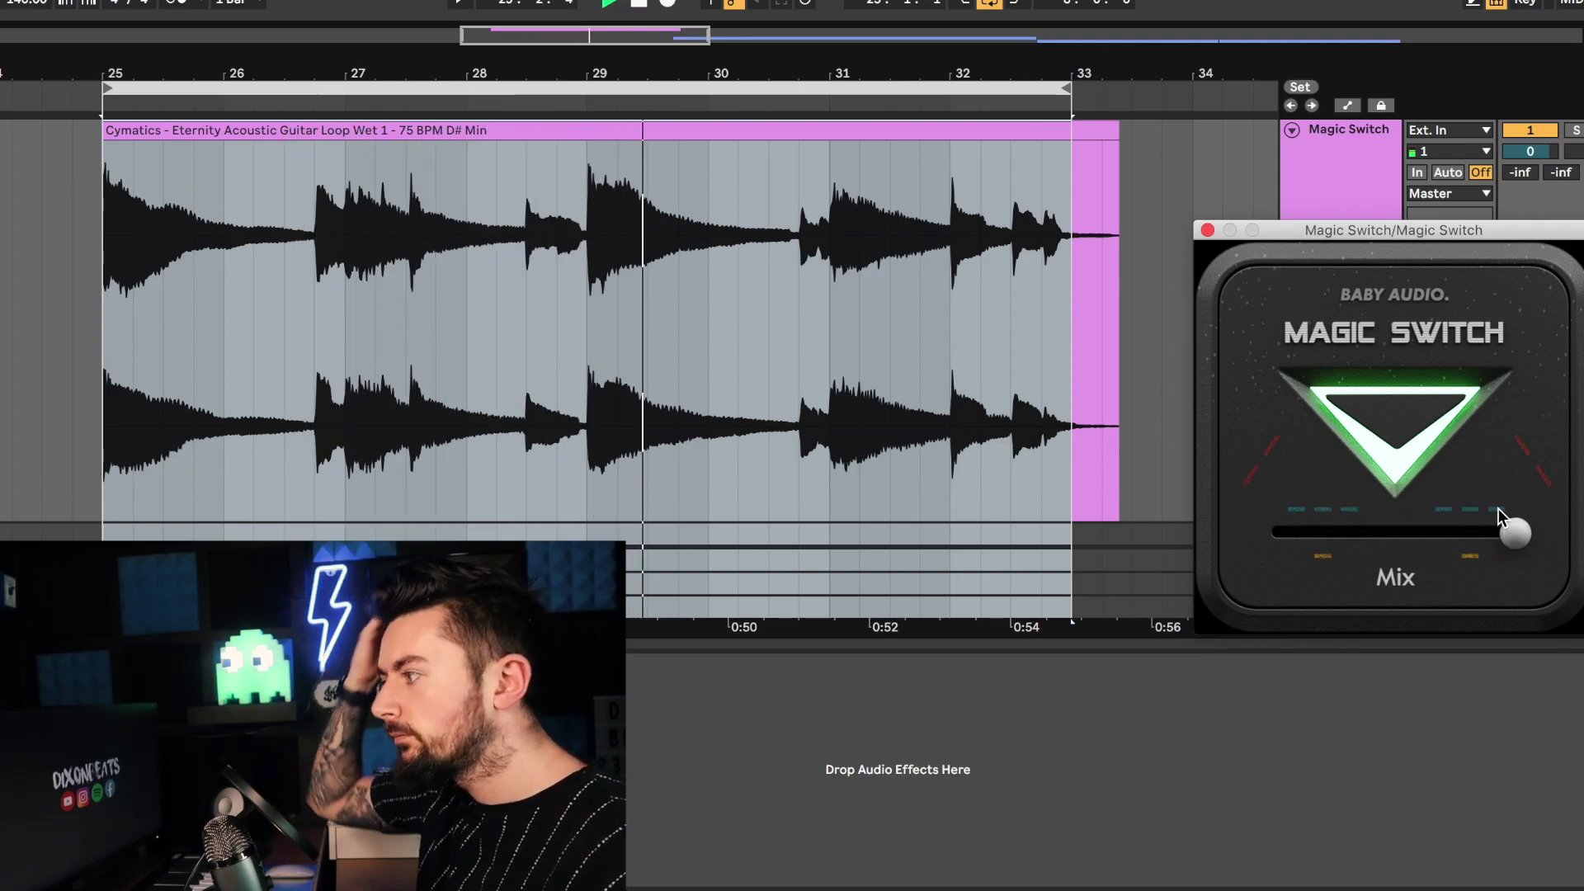
click(1429, 452)
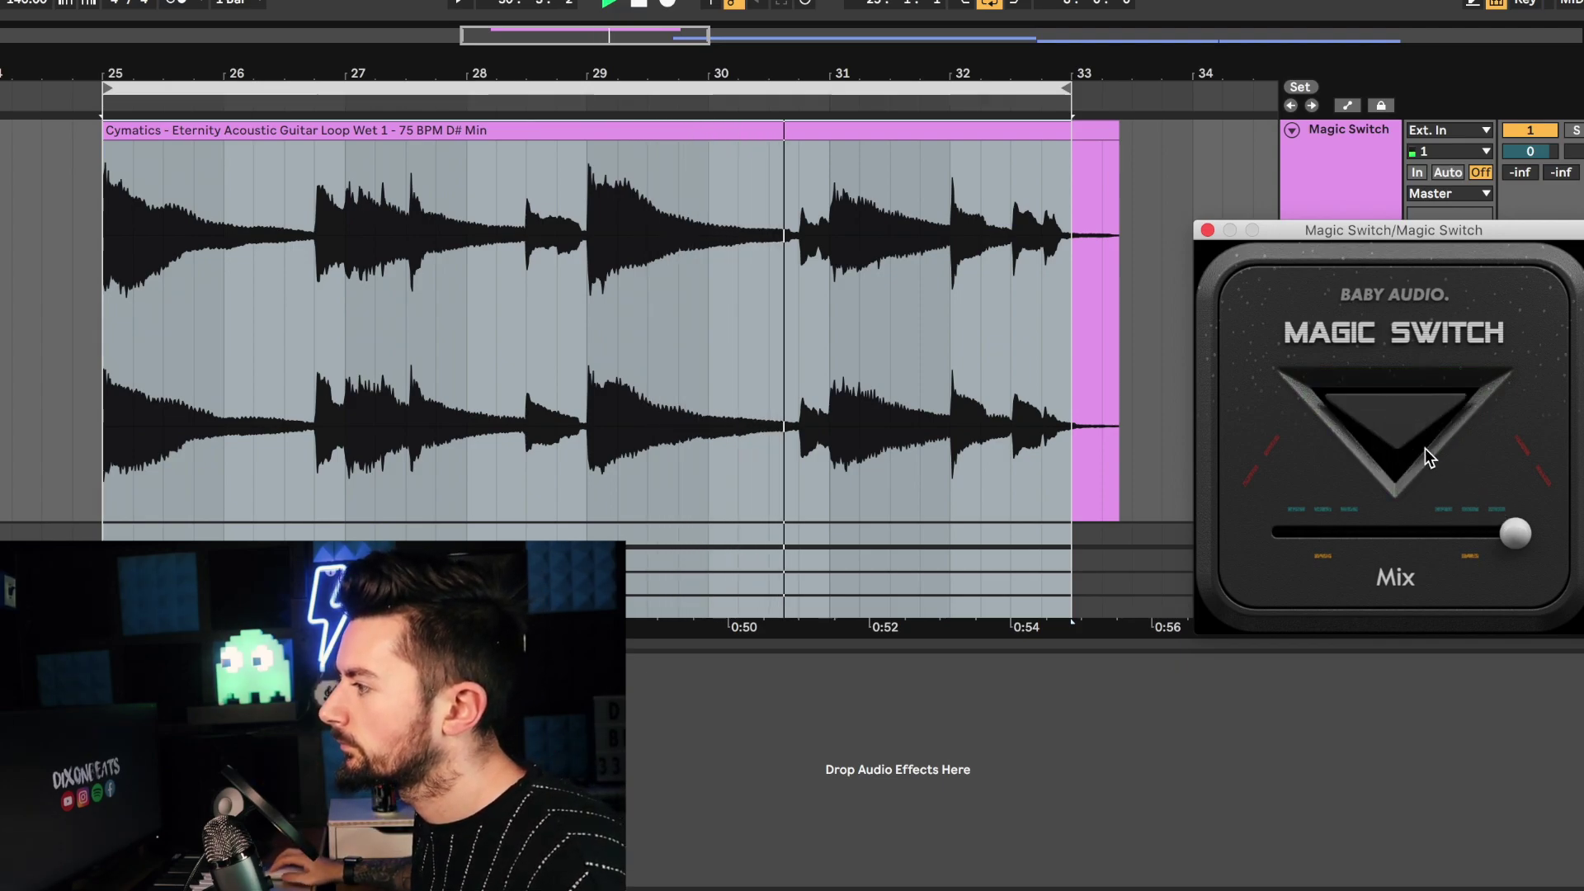
click(1427, 454)
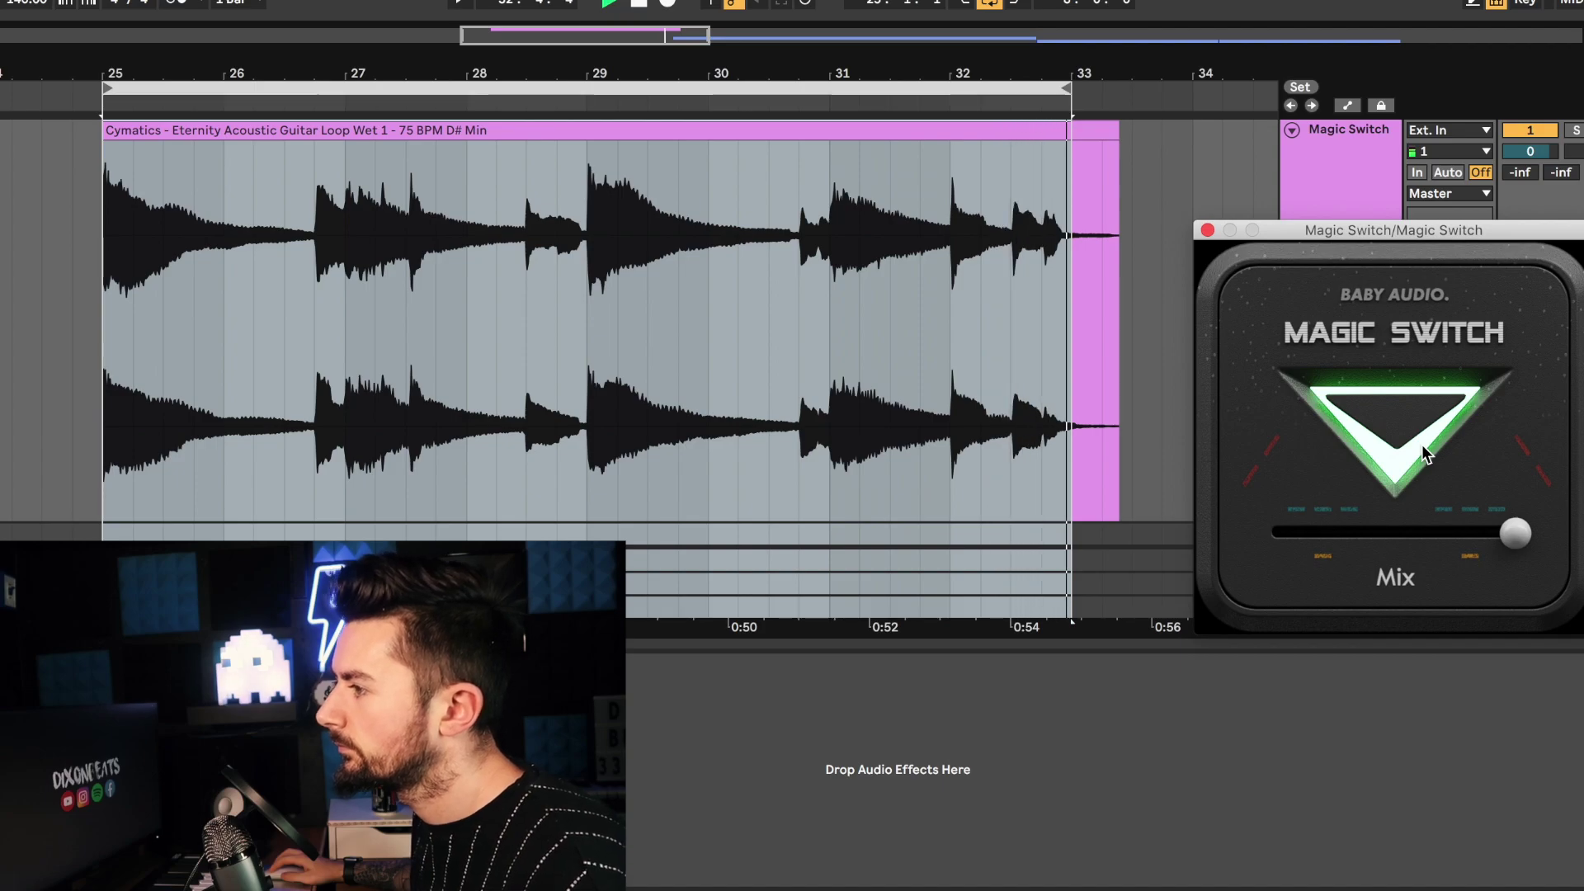
click(1423, 444)
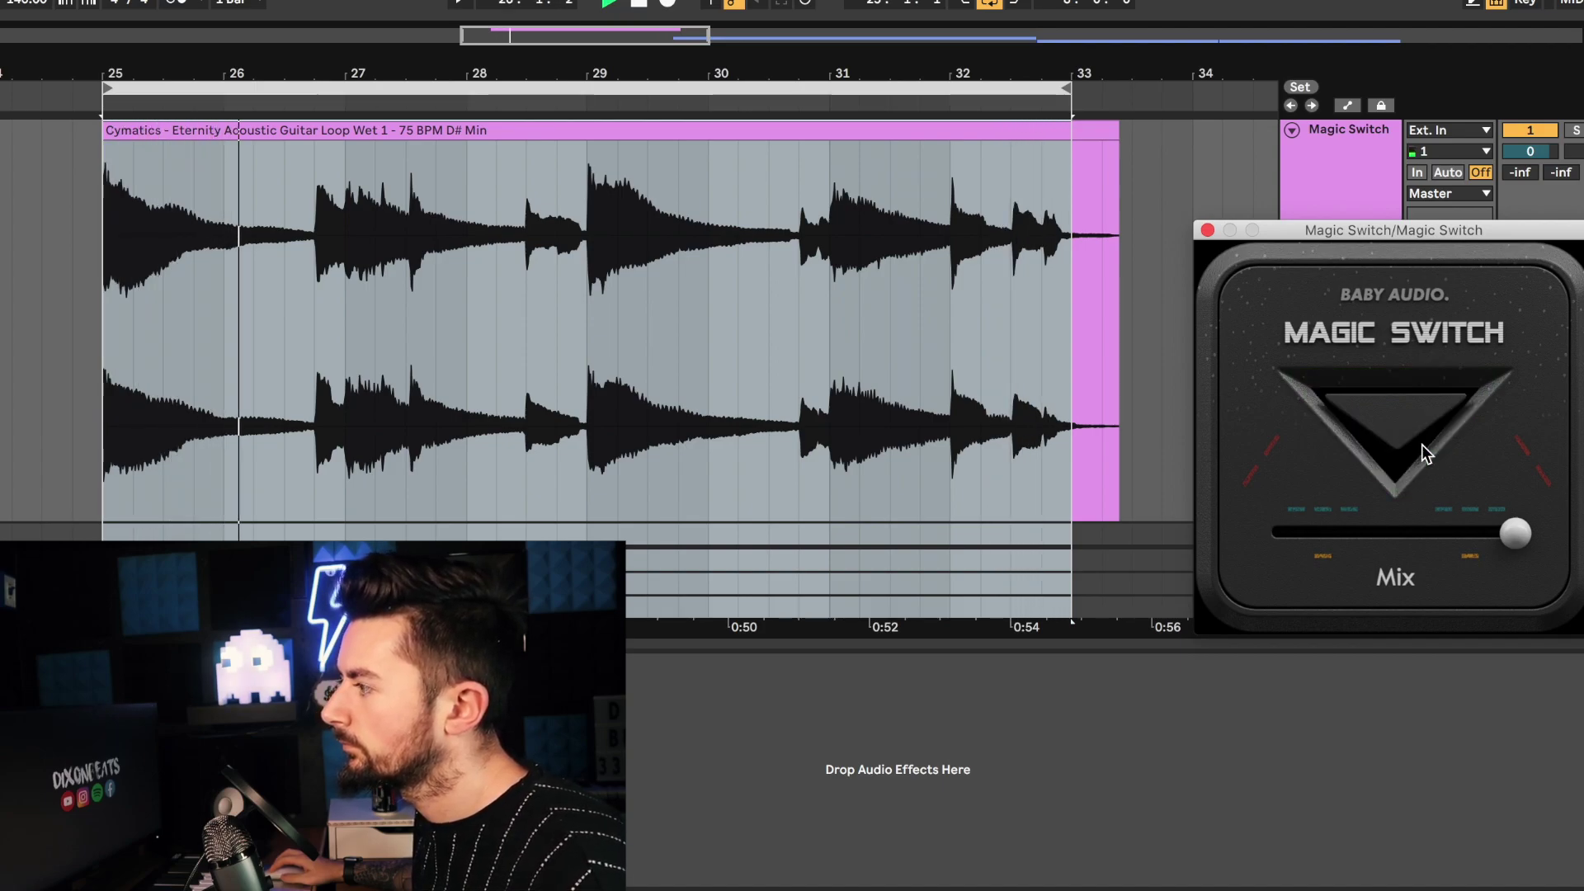
click(1414, 438)
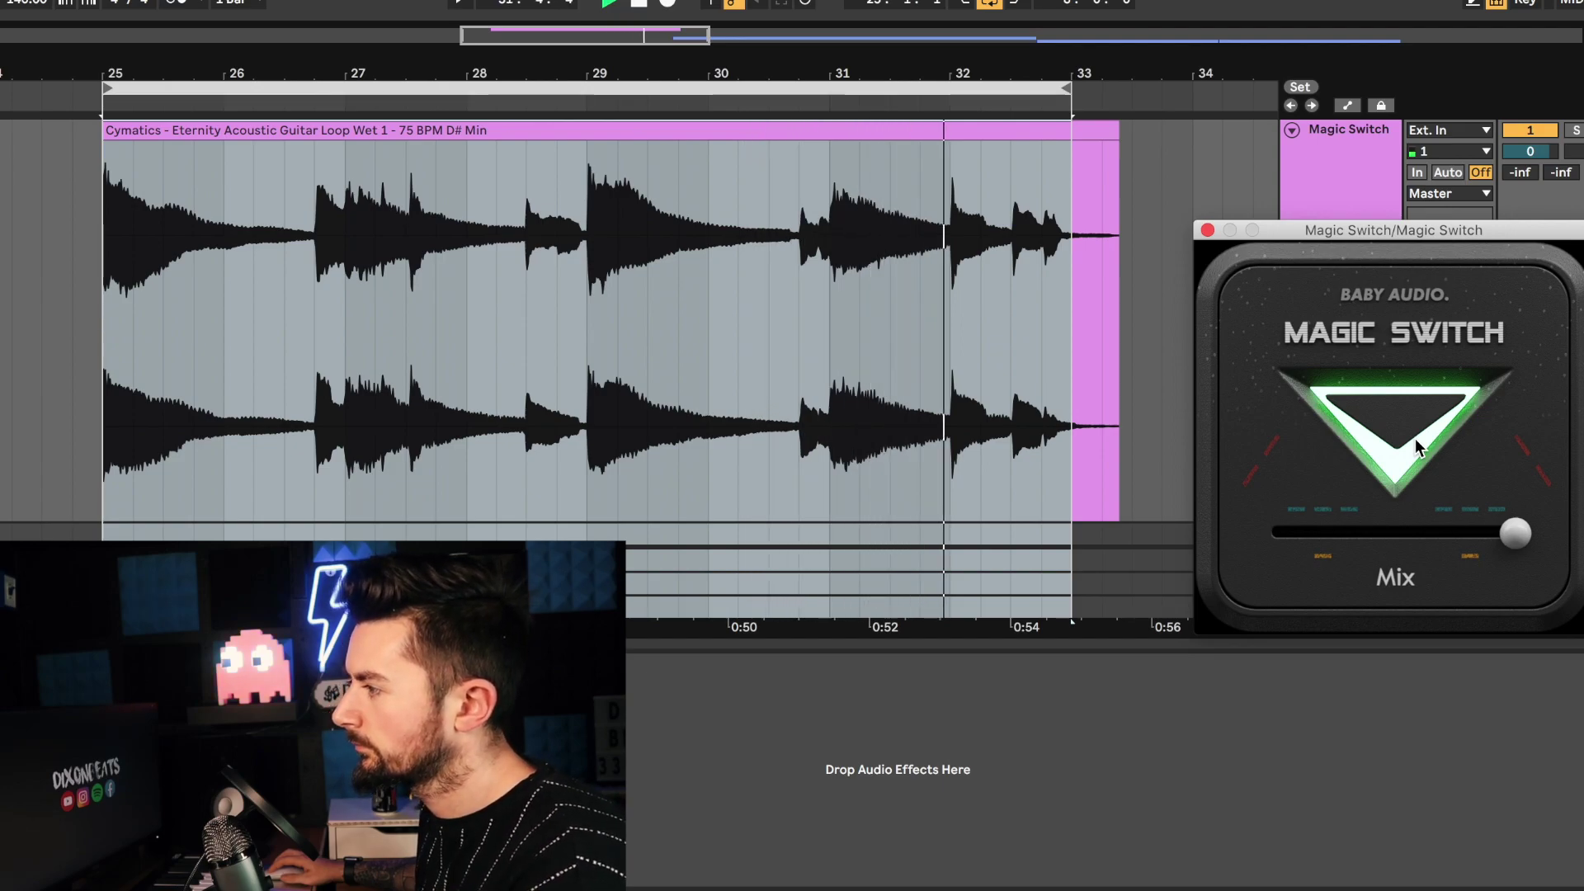
key(space)
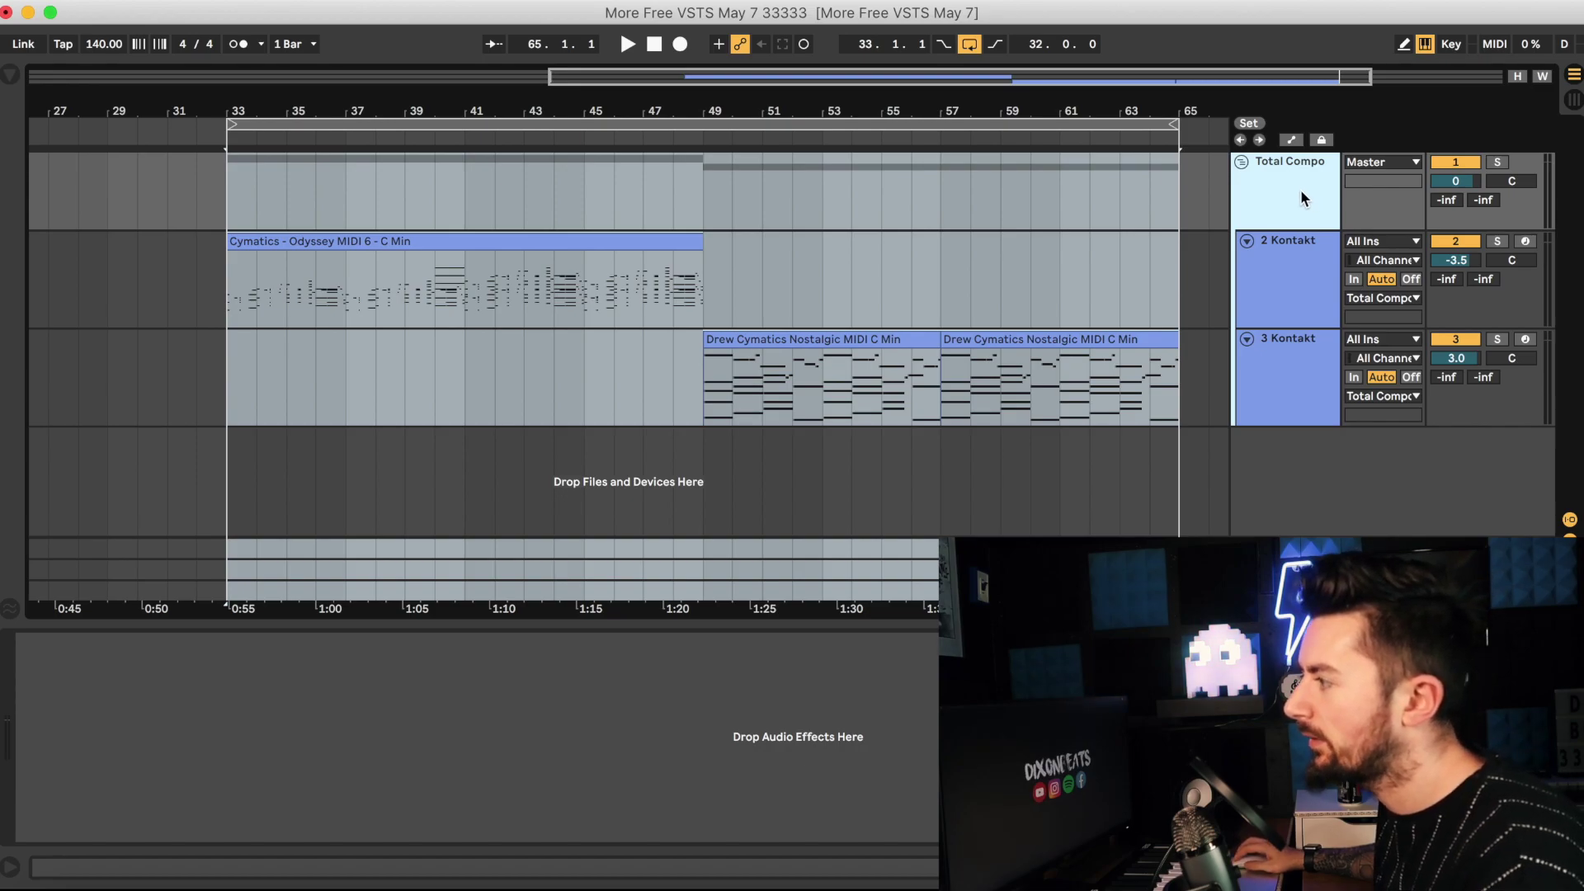
Play both Kontakt piano parts from bar 33, extending the loop past bar 65 and starting it at bar 49.
click(226, 435)
key(space)
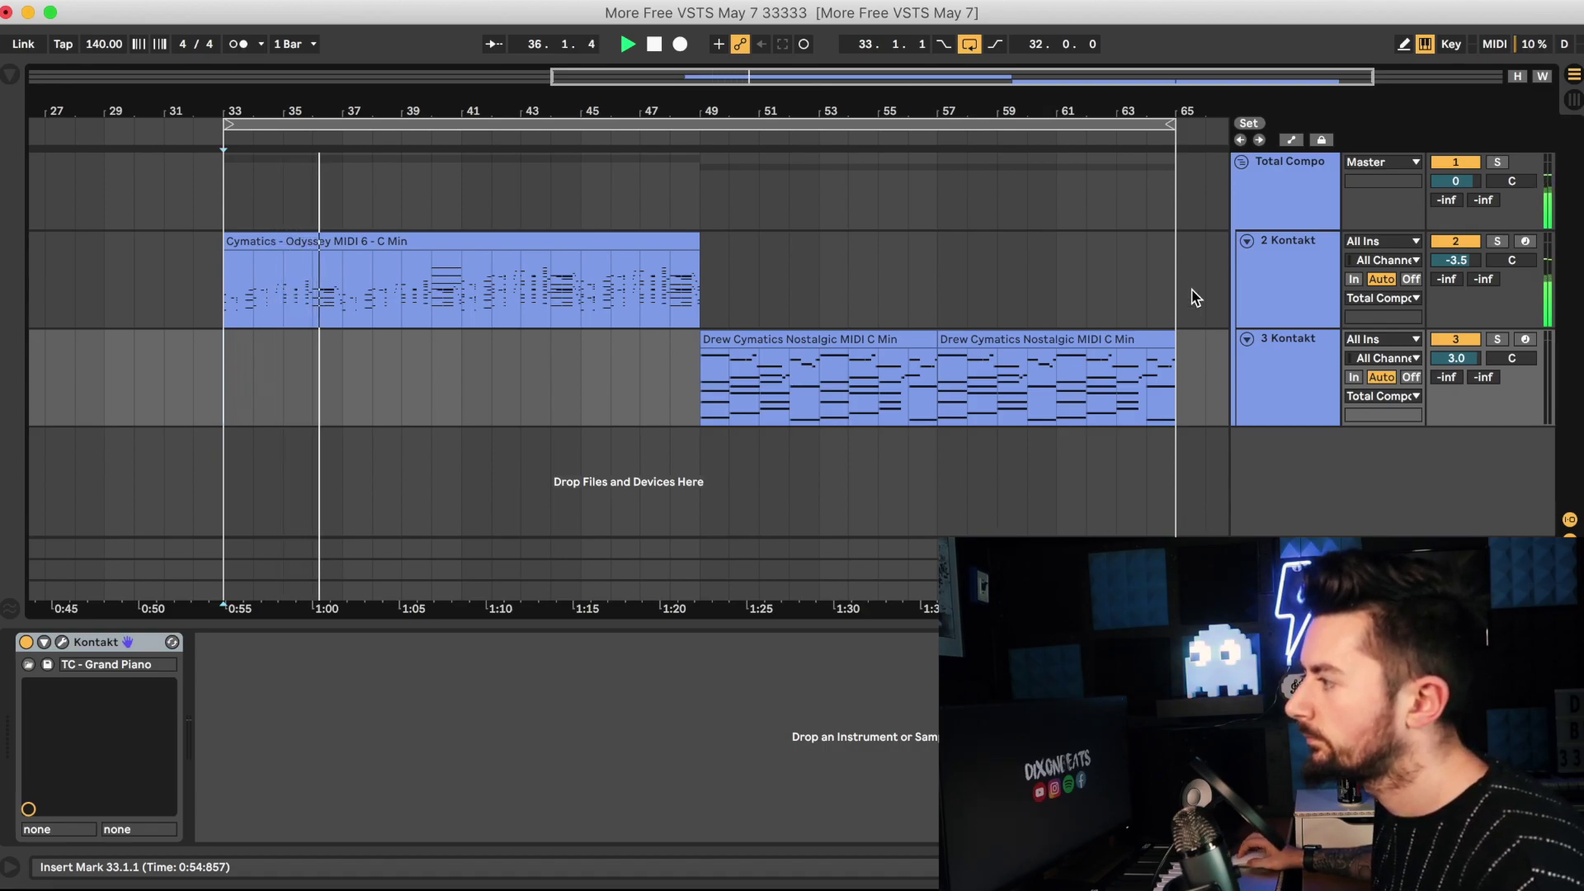
drag(1171, 124, 1200, 155)
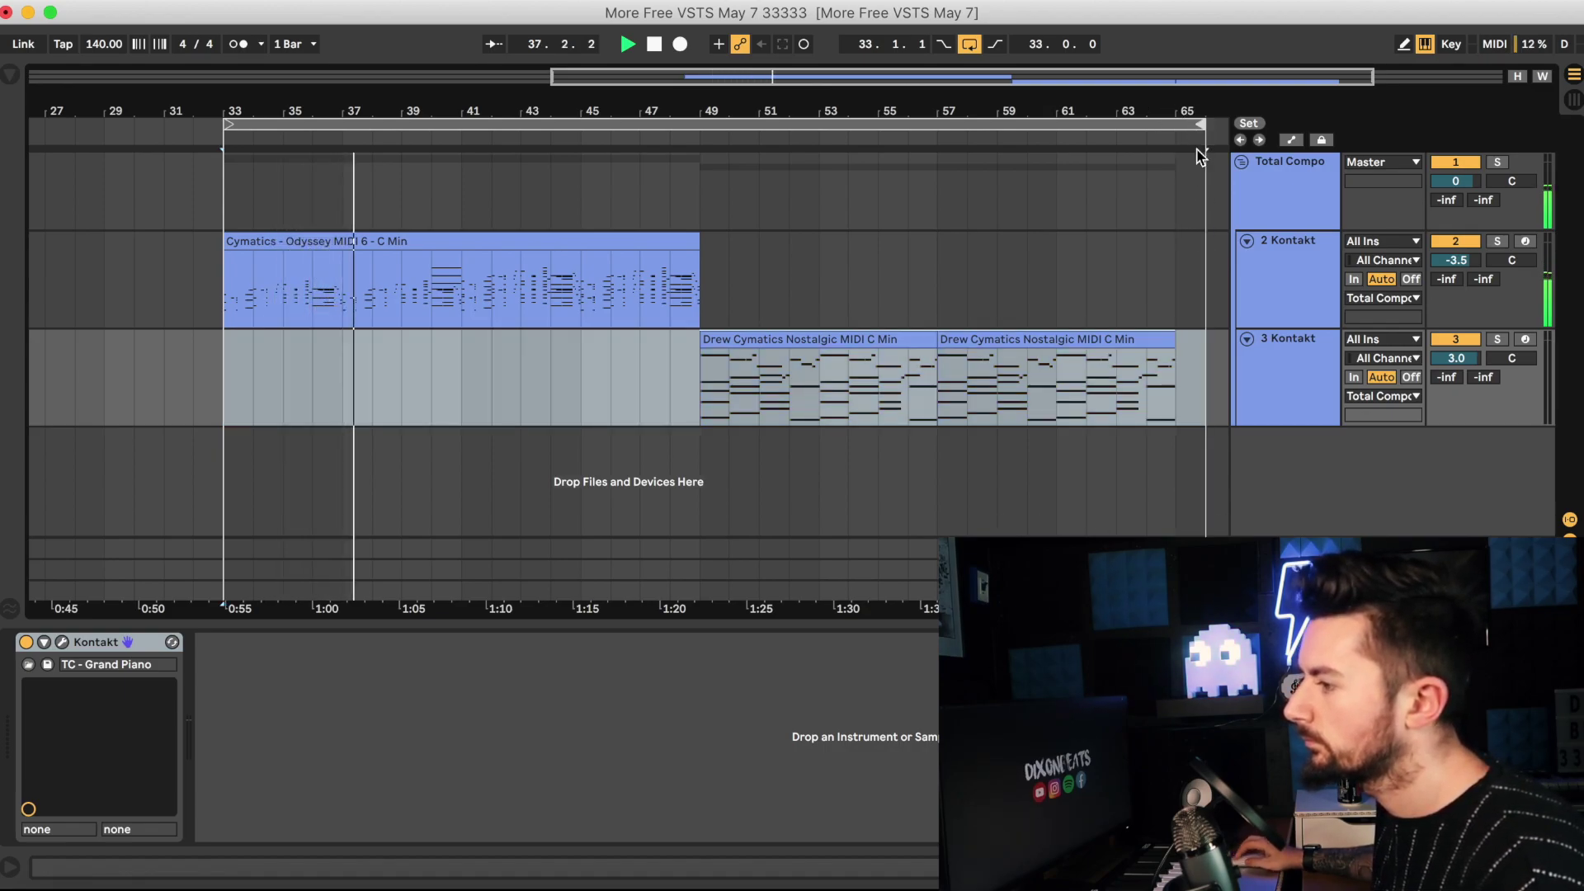
click(1182, 482)
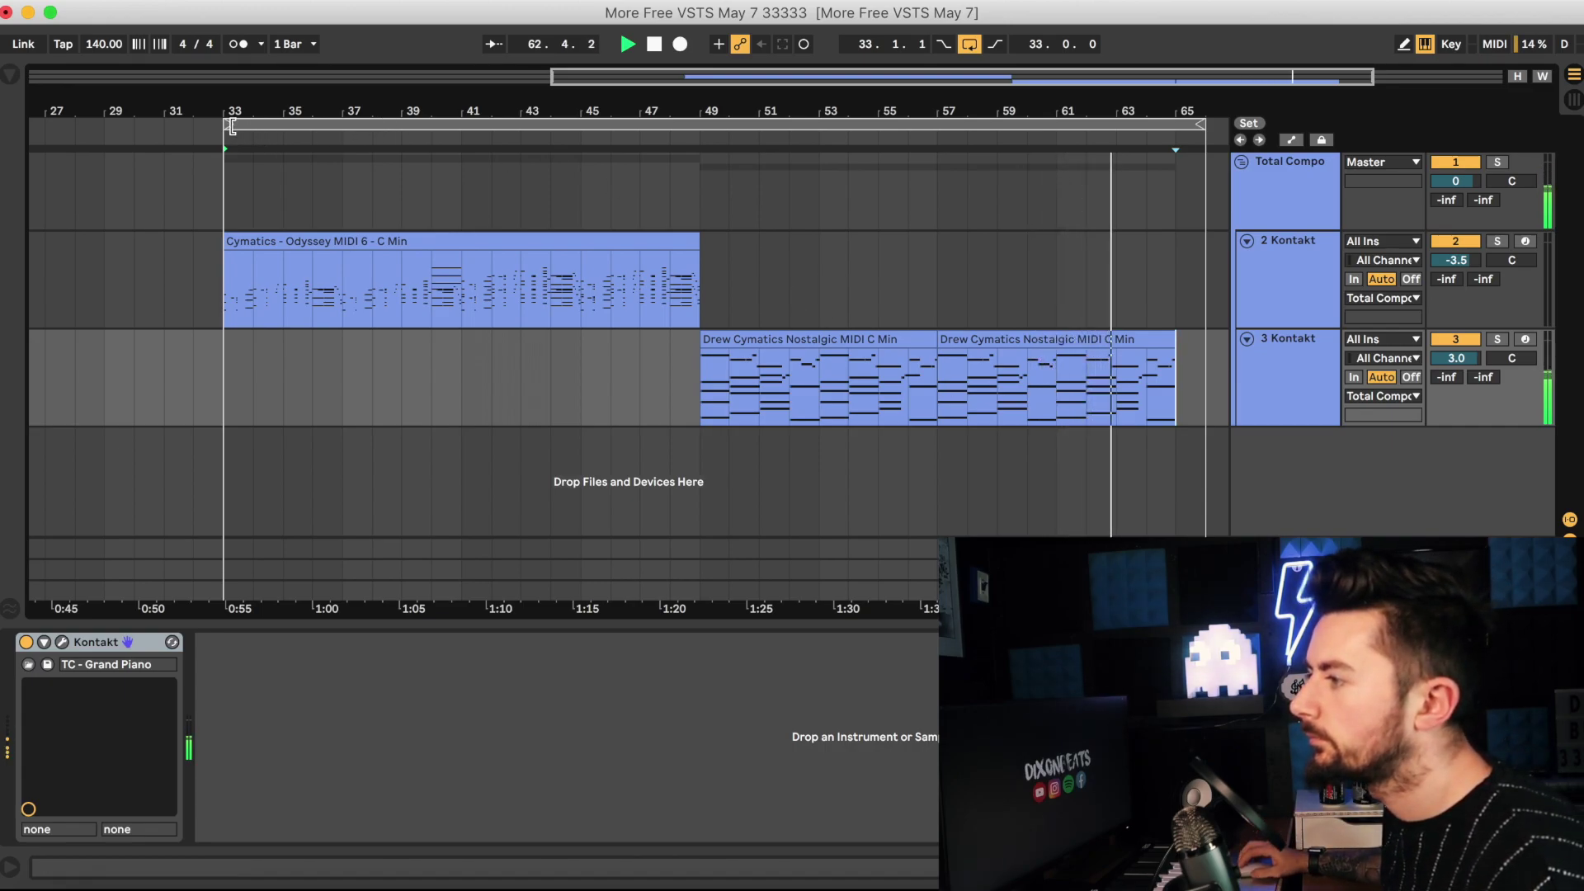
drag(232, 126, 701, 125)
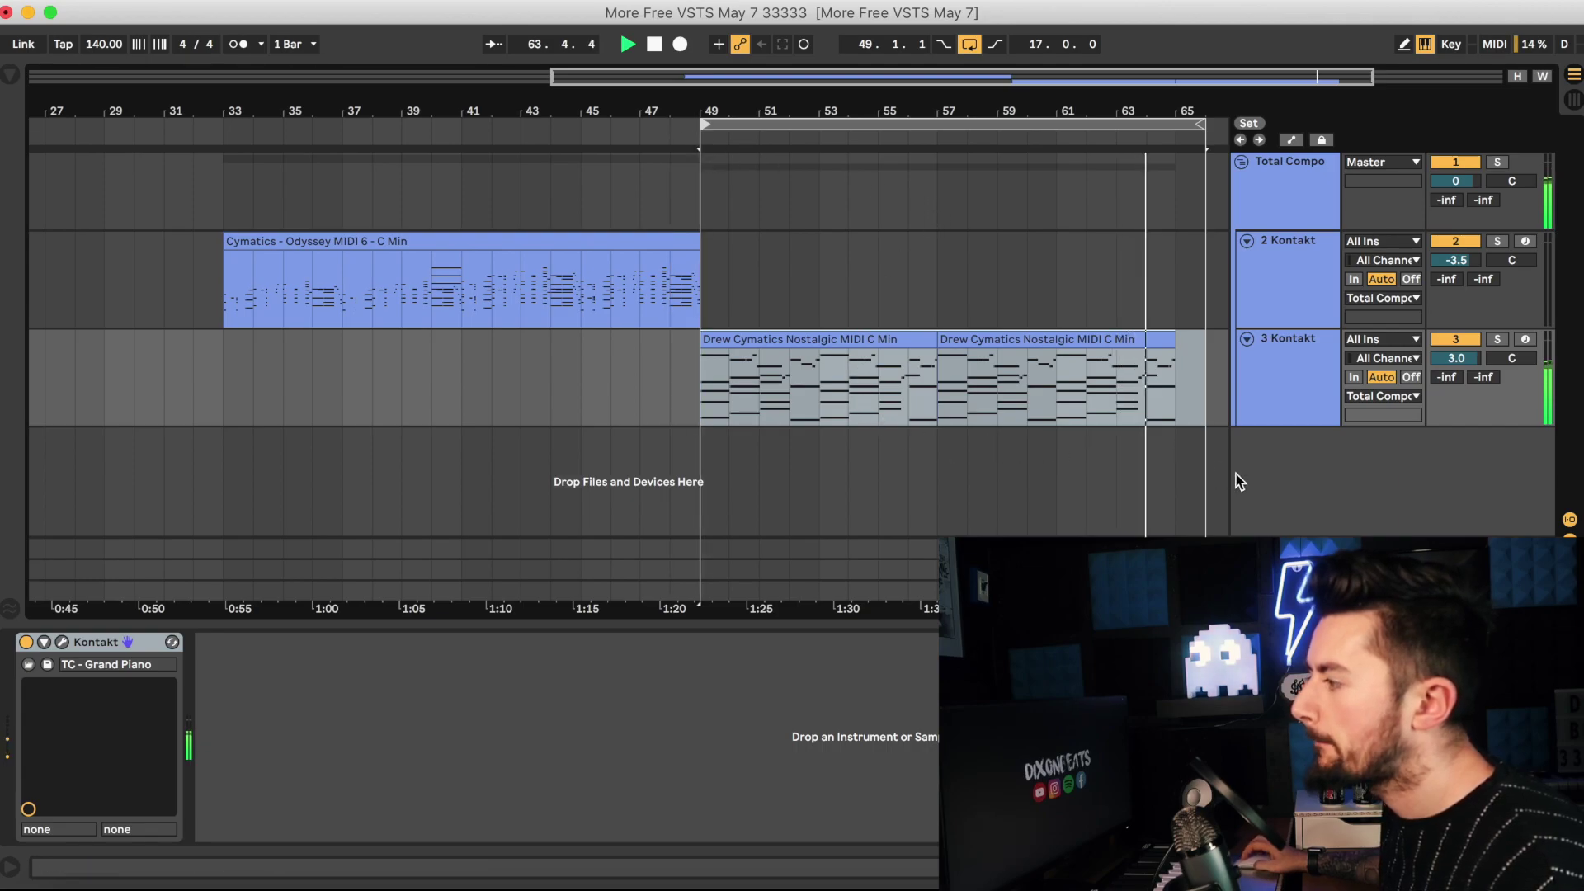
click(1209, 478)
Stop playback, switch Kontakt to TC - Marimba, and browse the Keys, Percussion, Strings and Woodwind folders.
key(space)
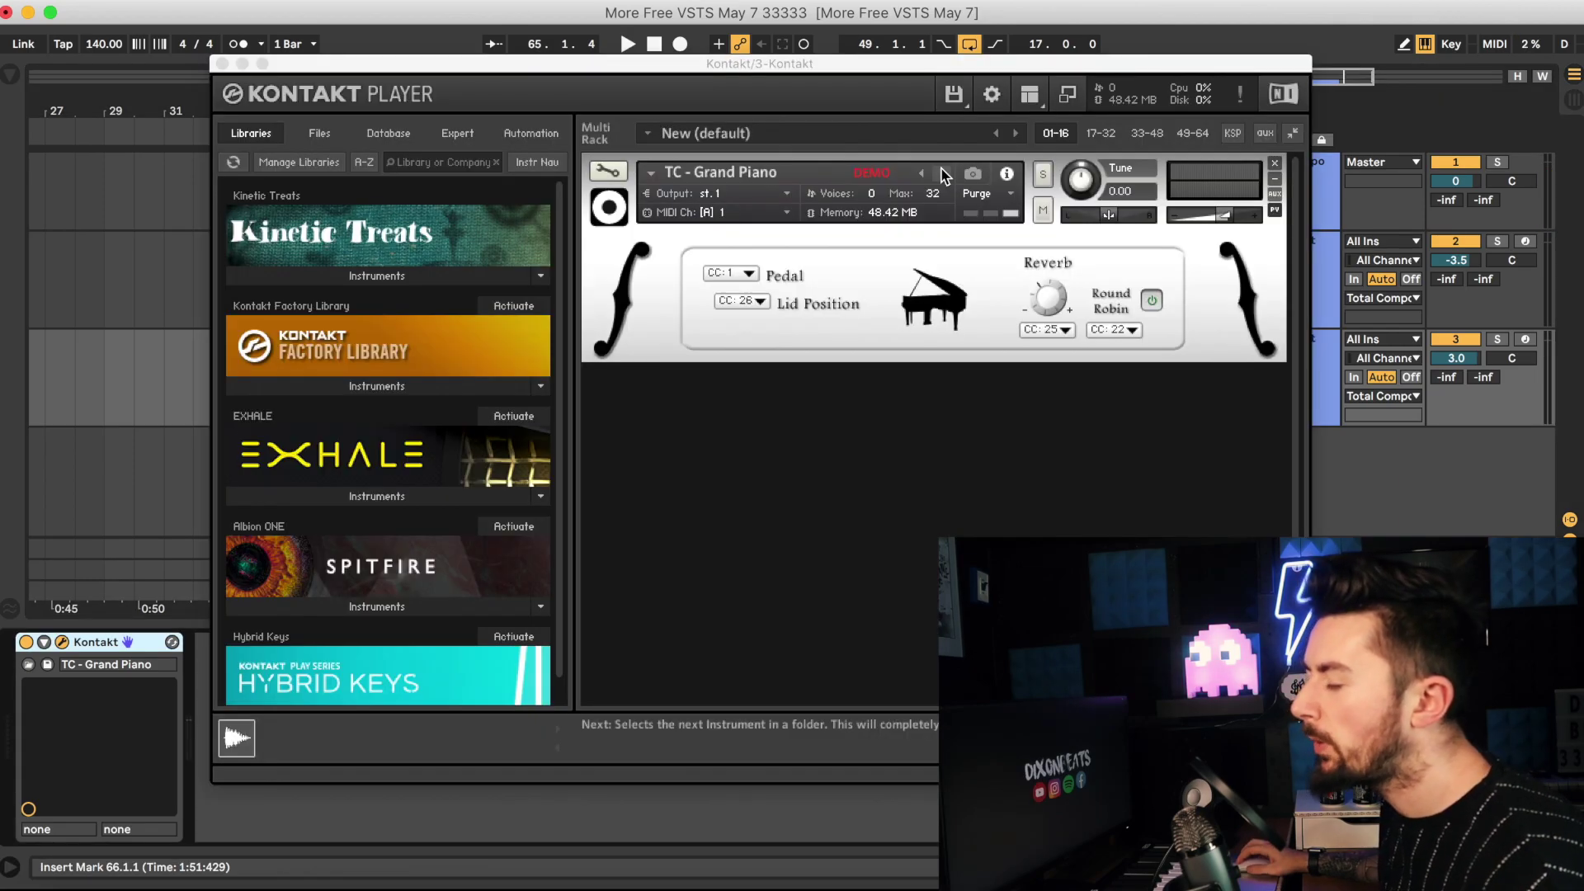
click(943, 174)
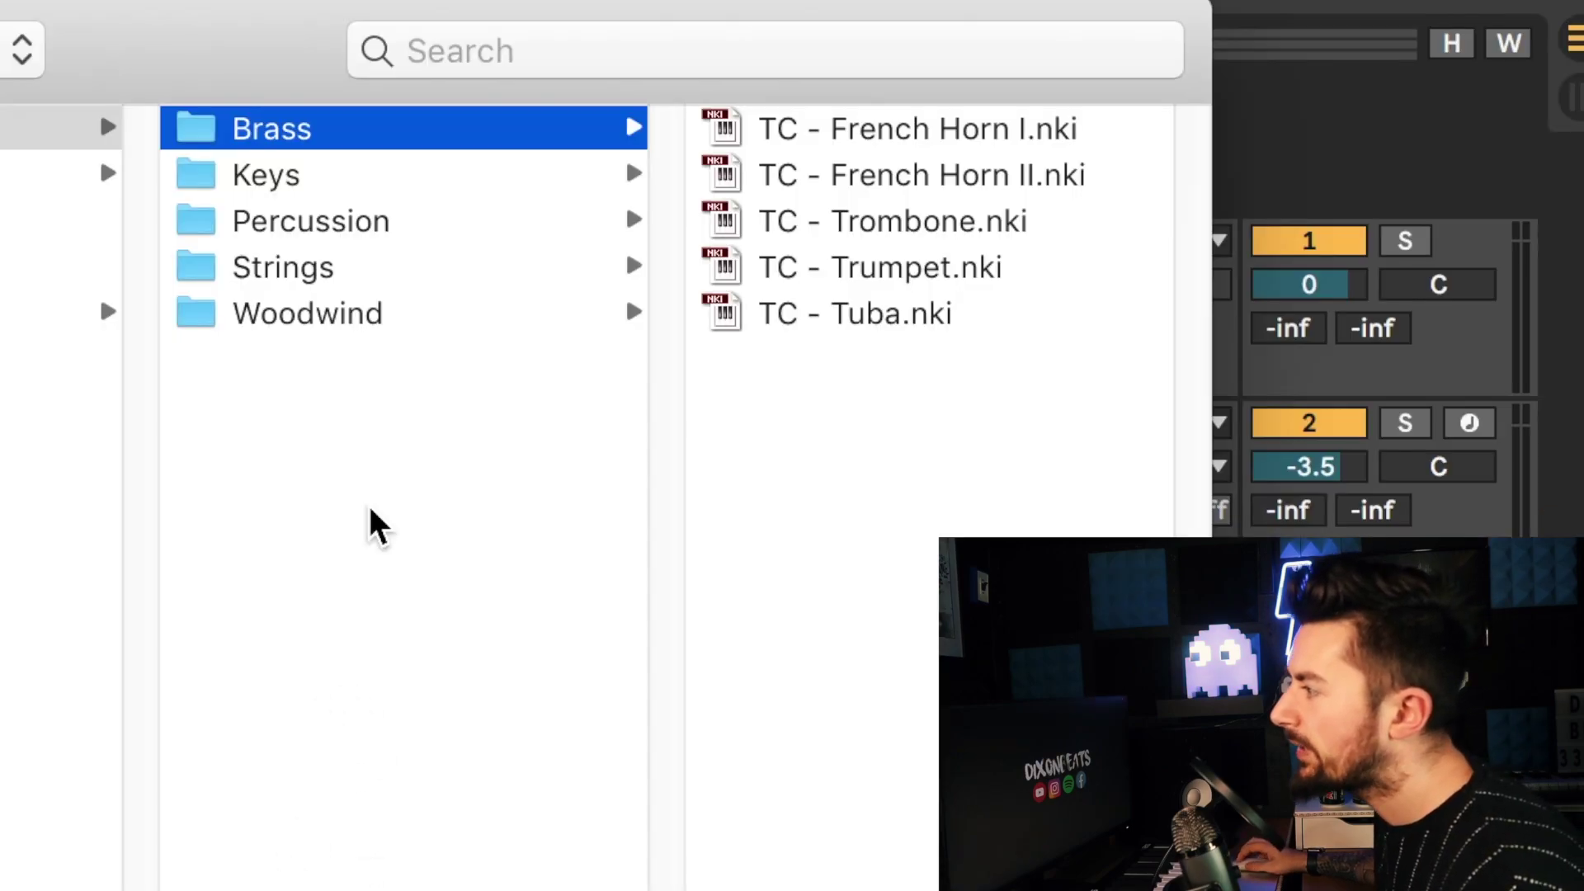
click(368, 175)
click(373, 227)
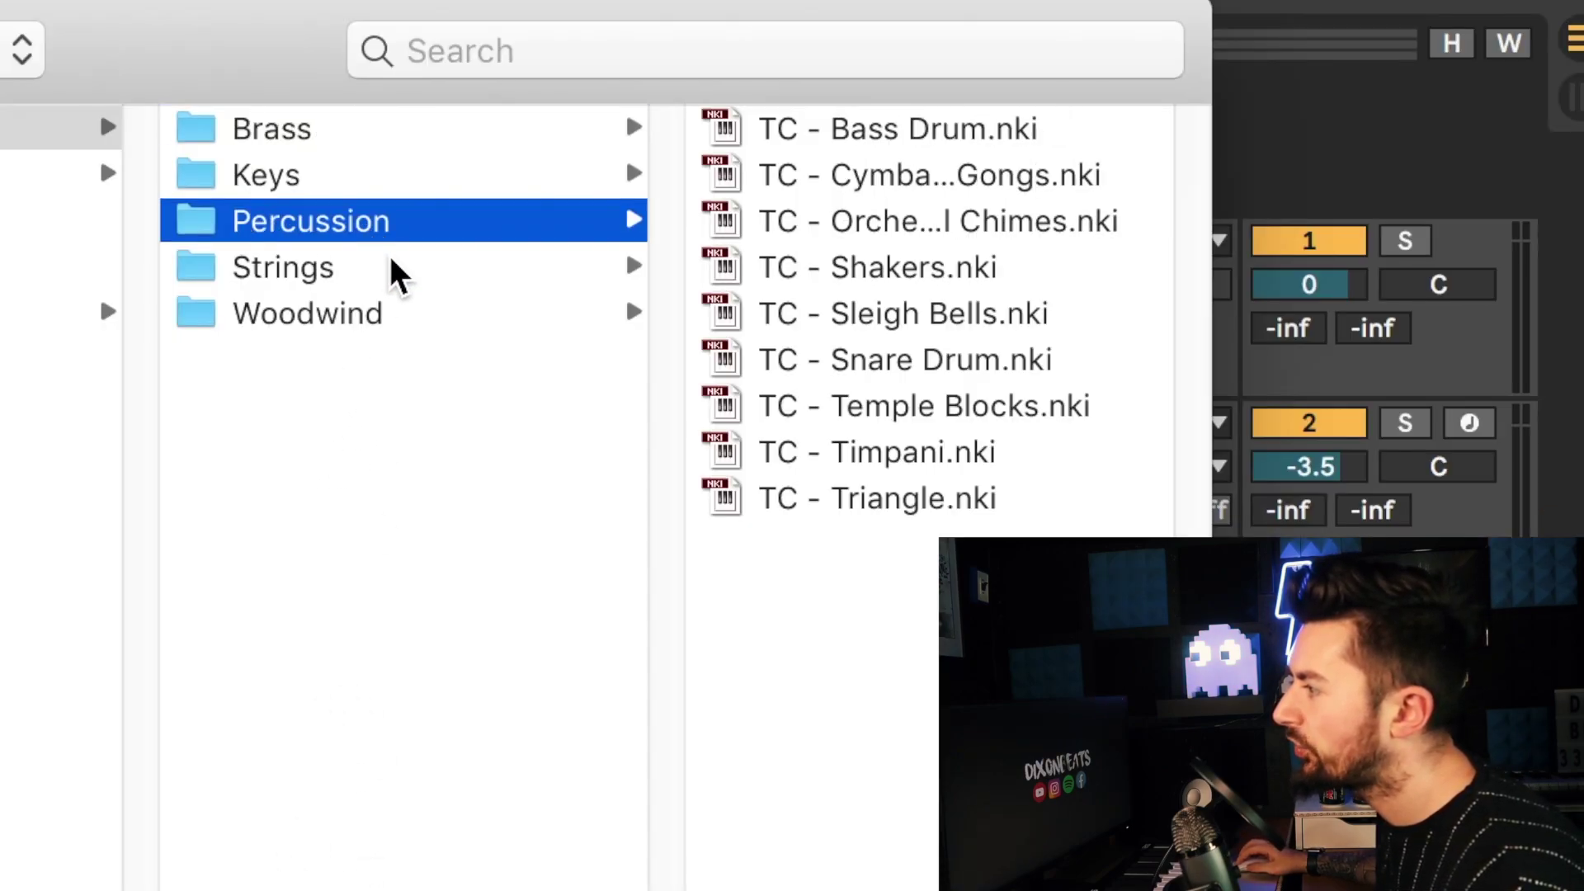
click(393, 266)
click(398, 314)
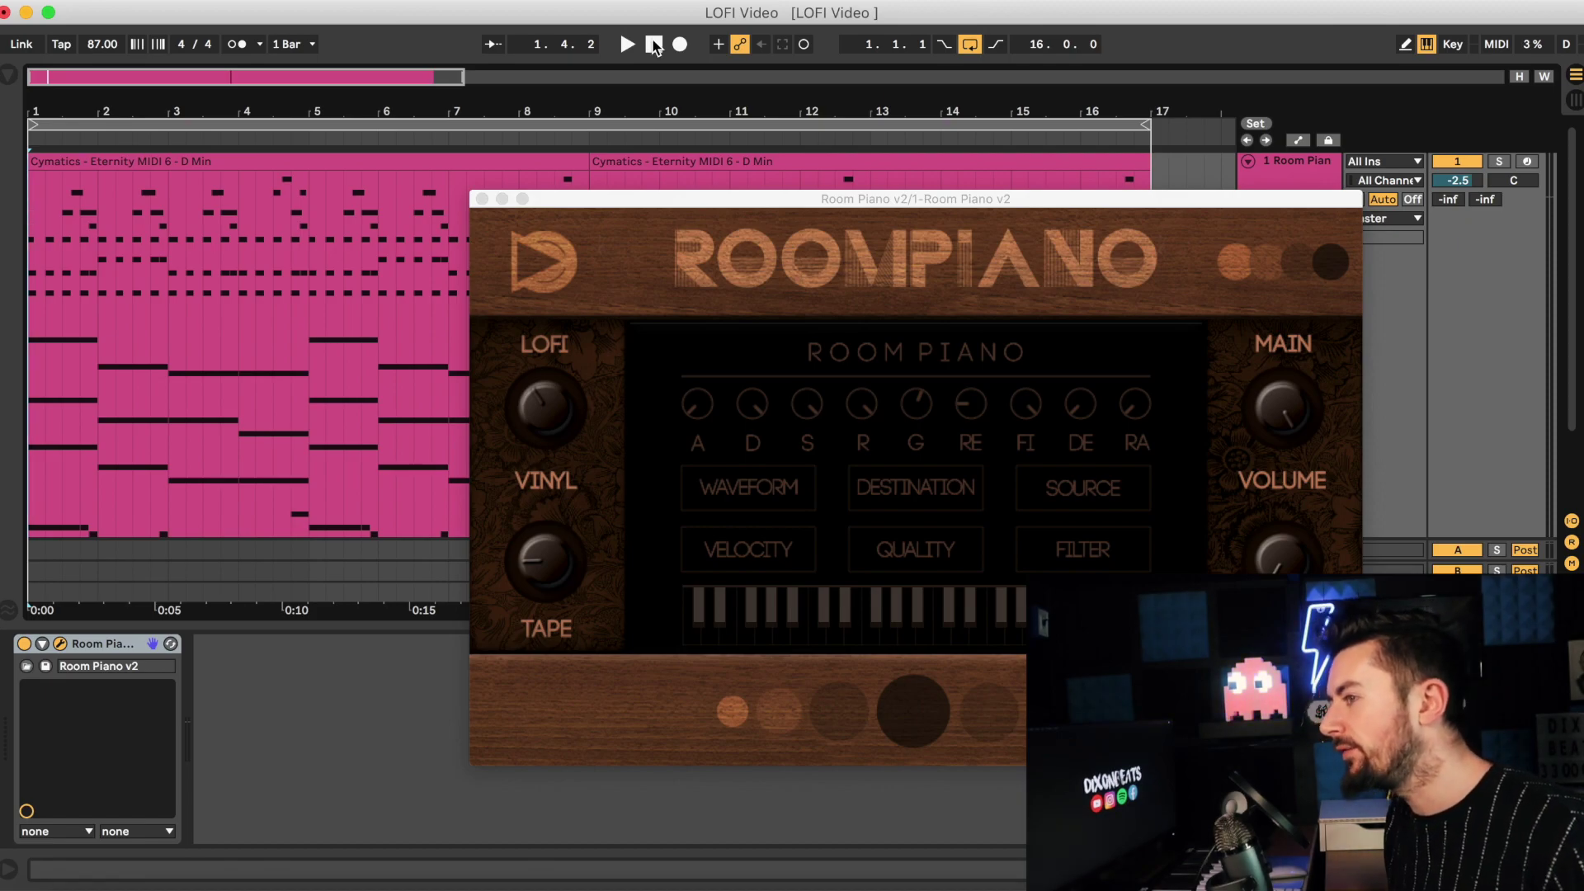
key(space)
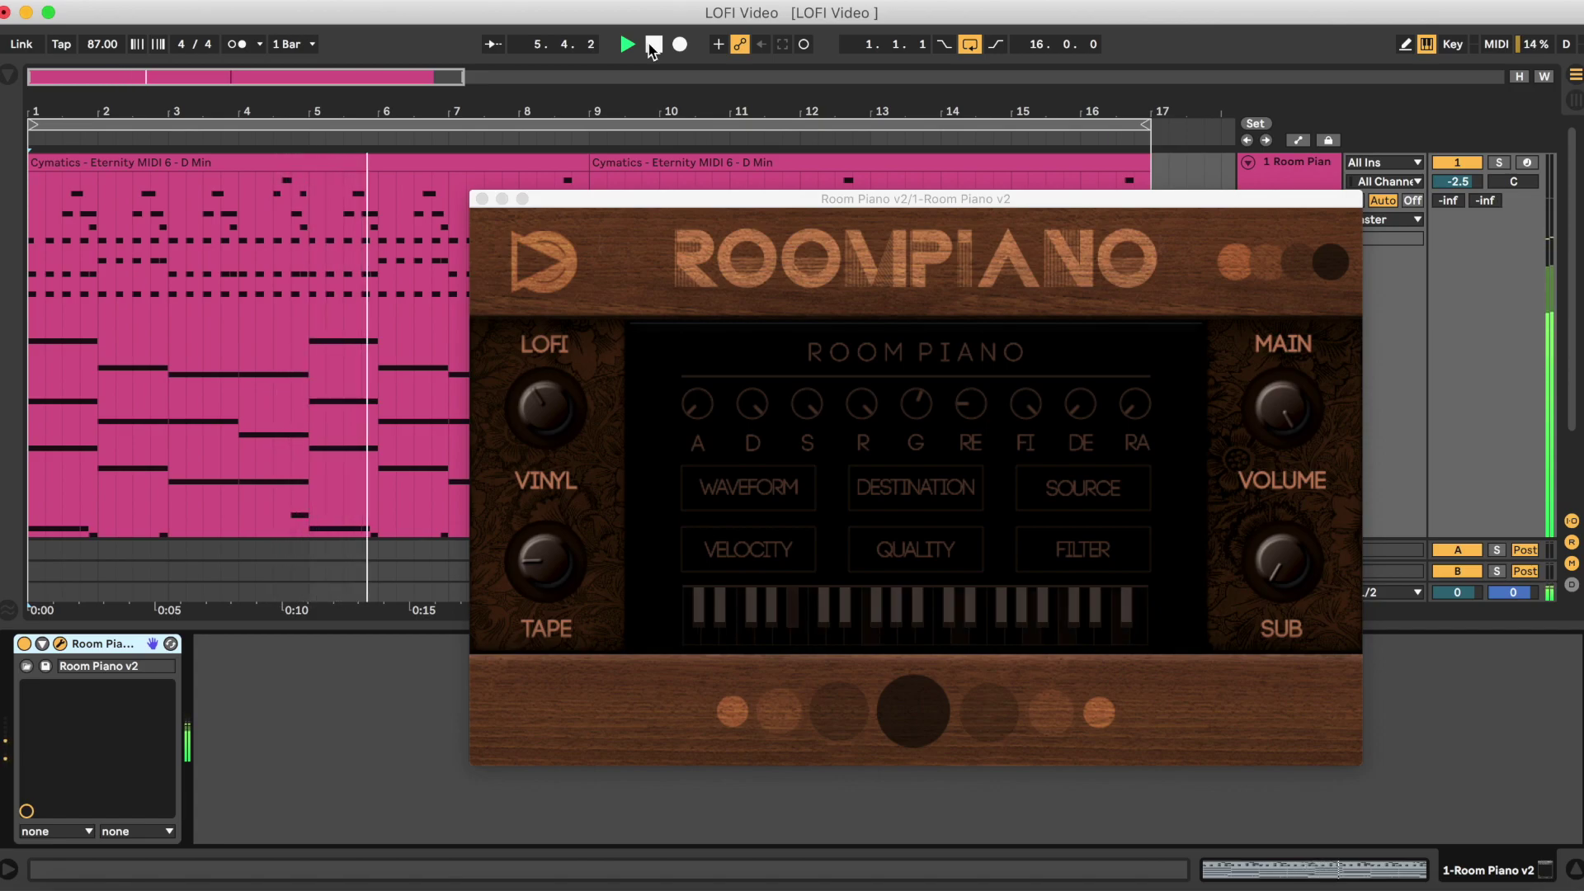
click(653, 47)
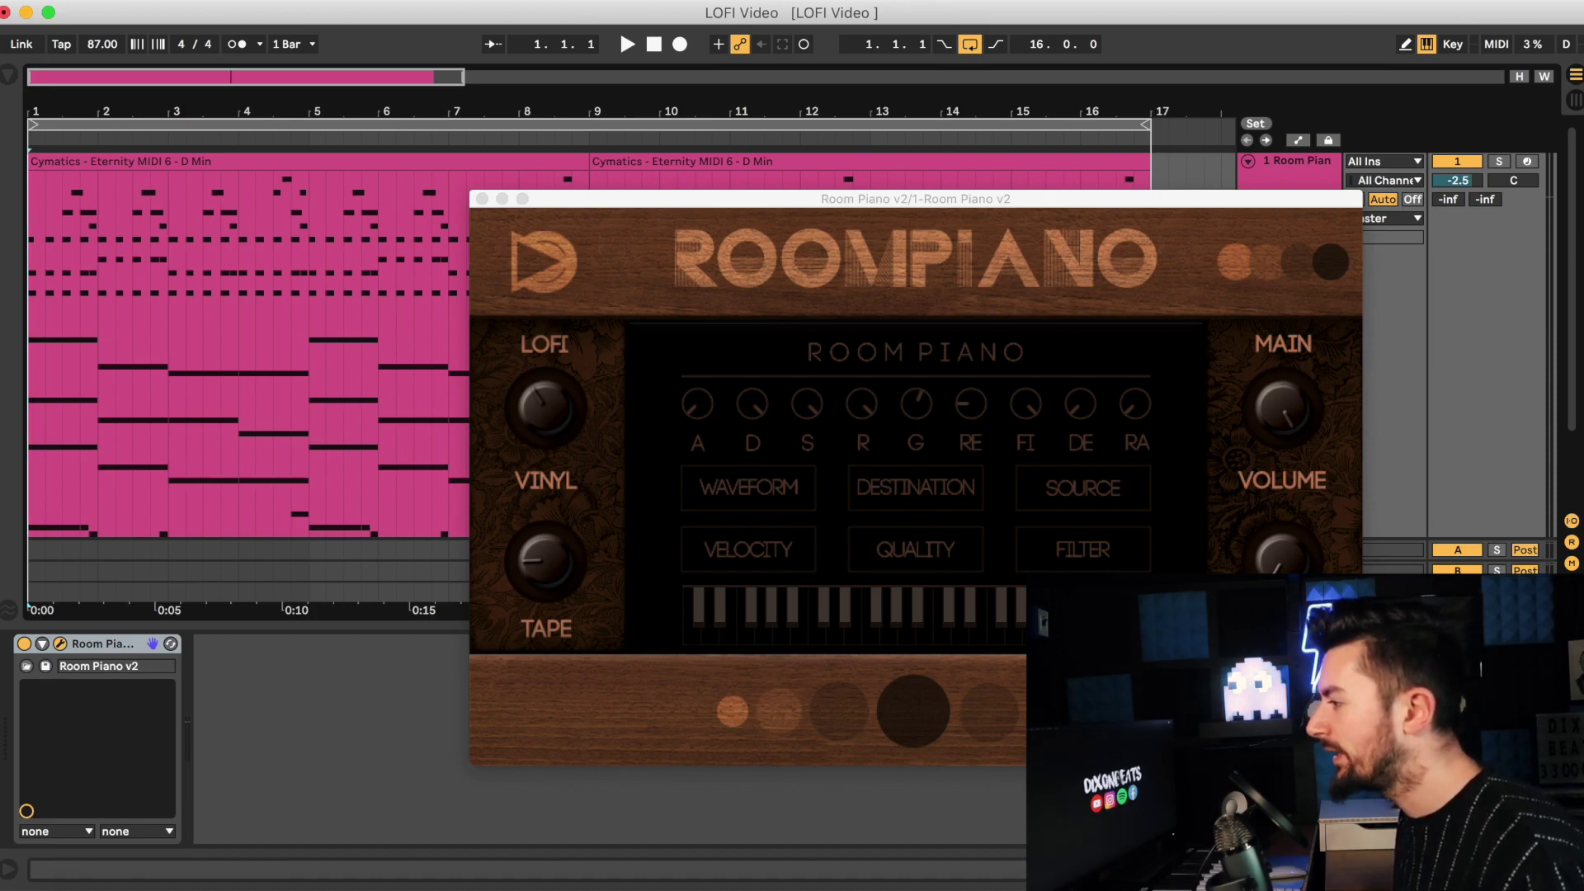
key(space)
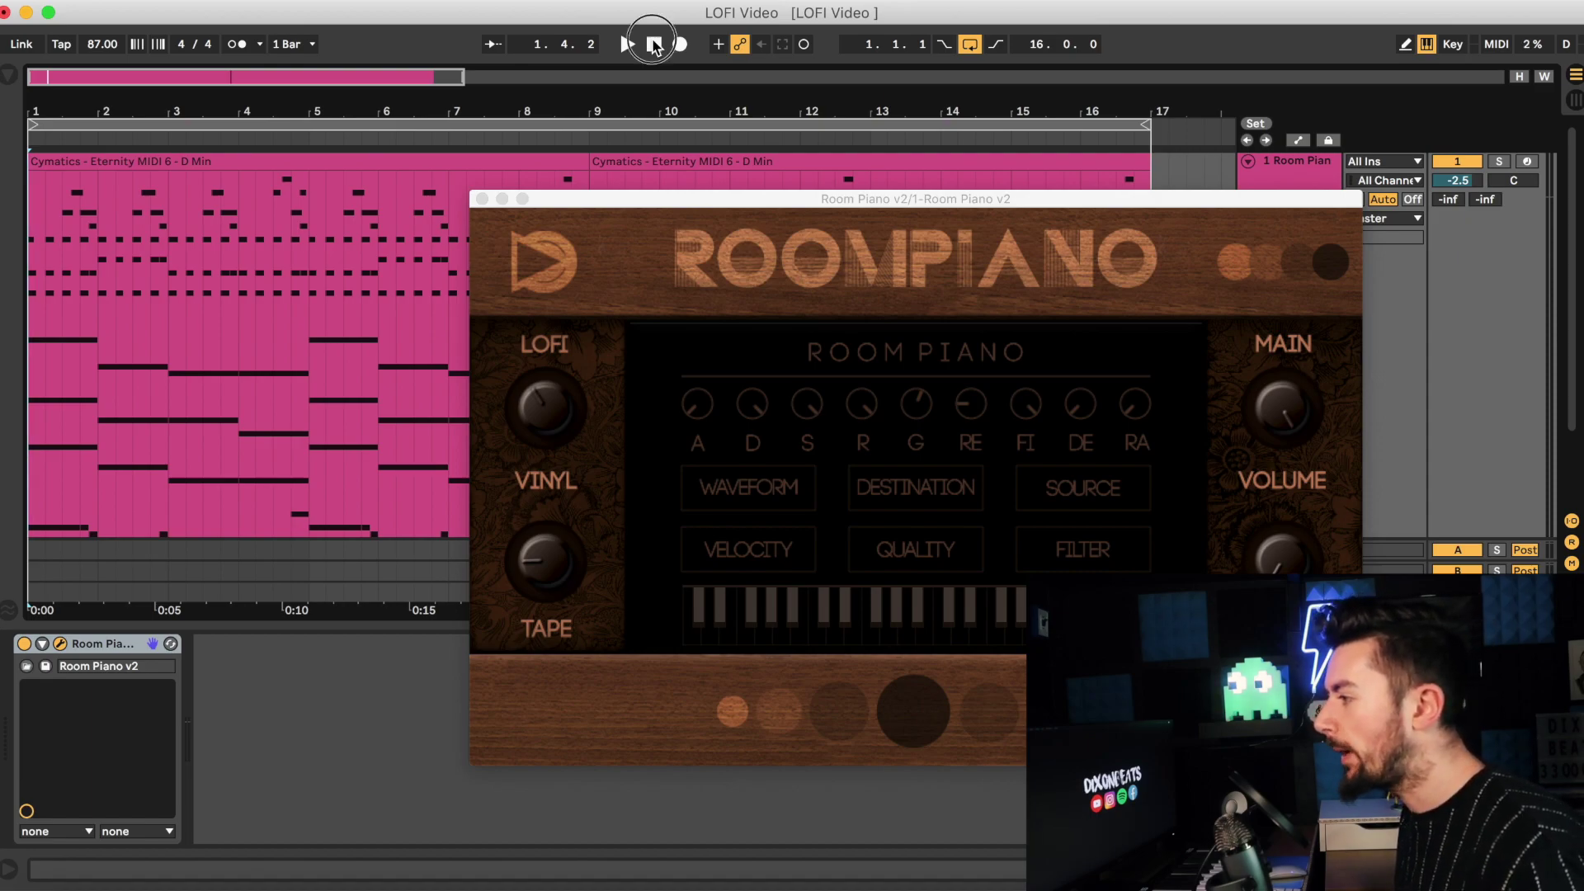
click(653, 45)
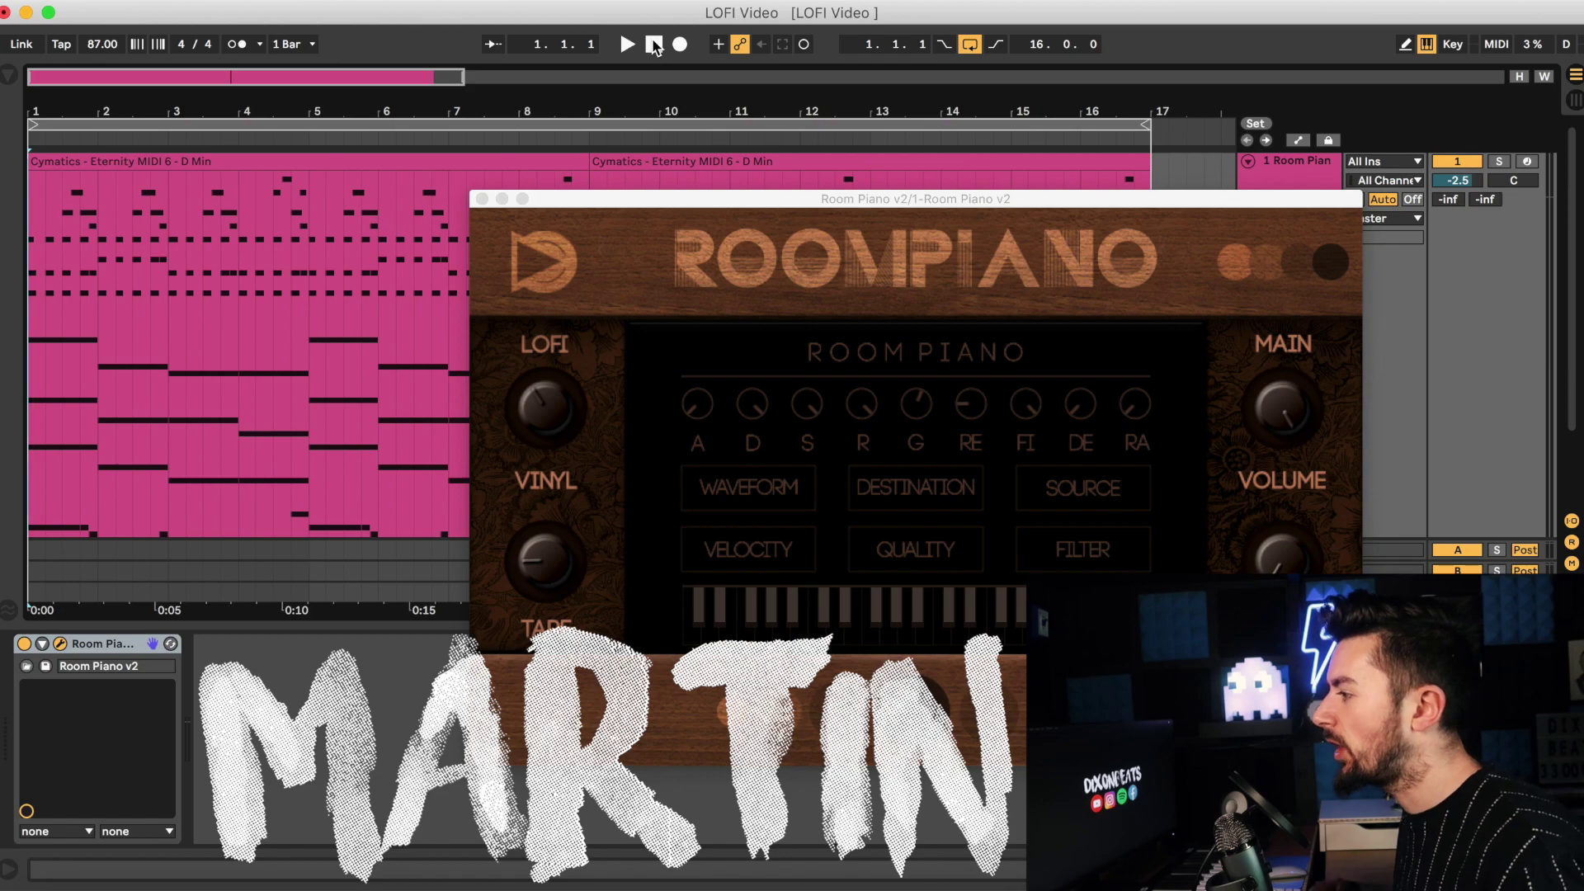